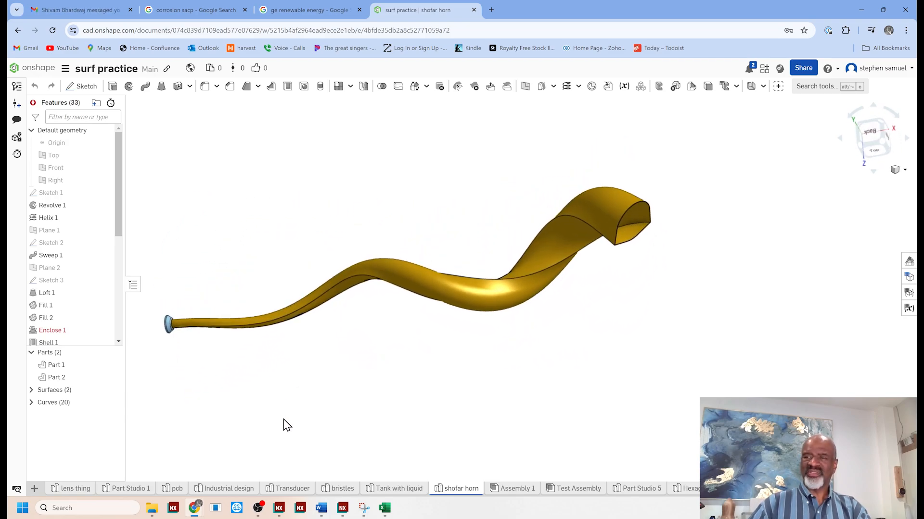
Step: Roll the feature history back to just after Sketch 1 and make Sketch 1 visible
right_click(51, 196)
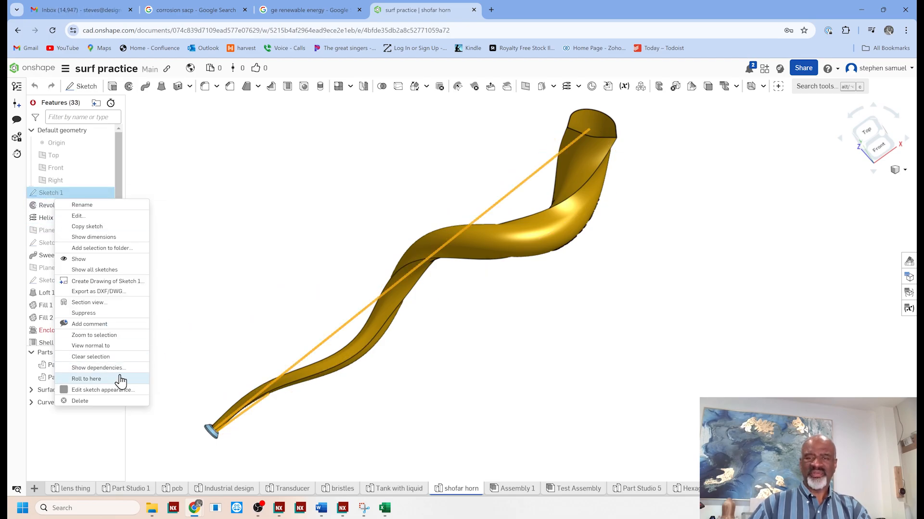
left_click(100, 380)
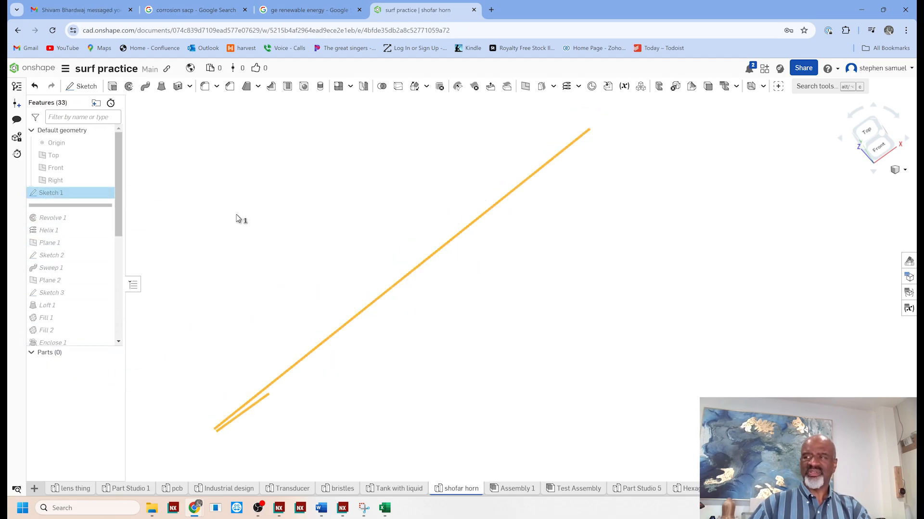
right_click_drag(248, 264, 247, 222)
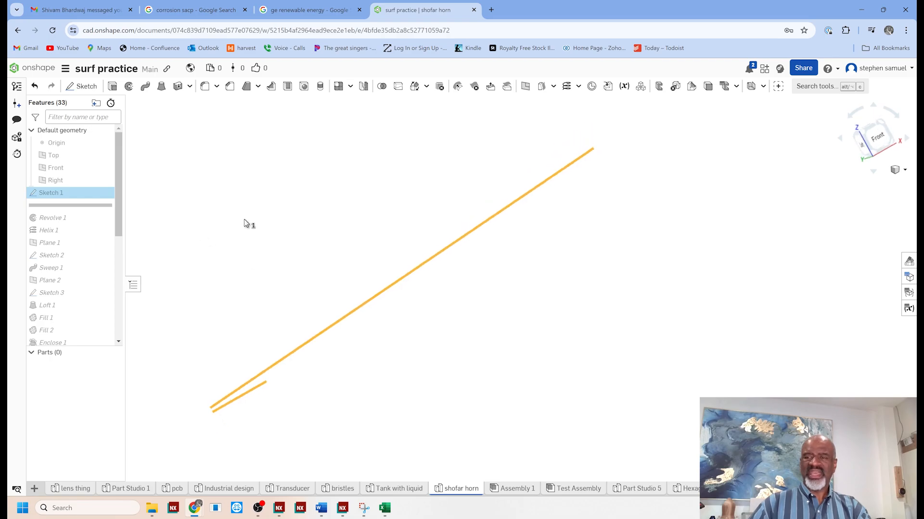
right_click(105, 197)
key("Escape")
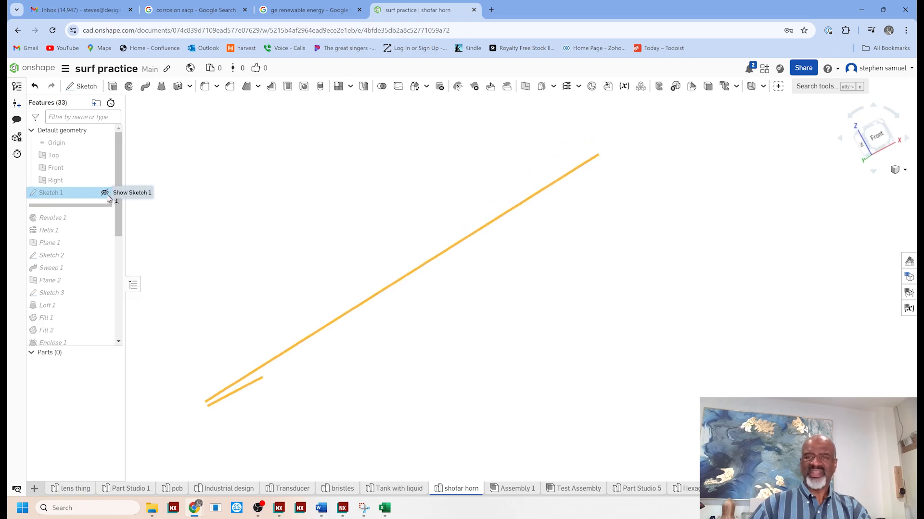
left_click(105, 193)
mouse_move(330, 332)
right_mouse_down()
mouse_move(279, 280)
mouse_move(254, 238)
mouse_move(255, 280)
right_mouse_up()
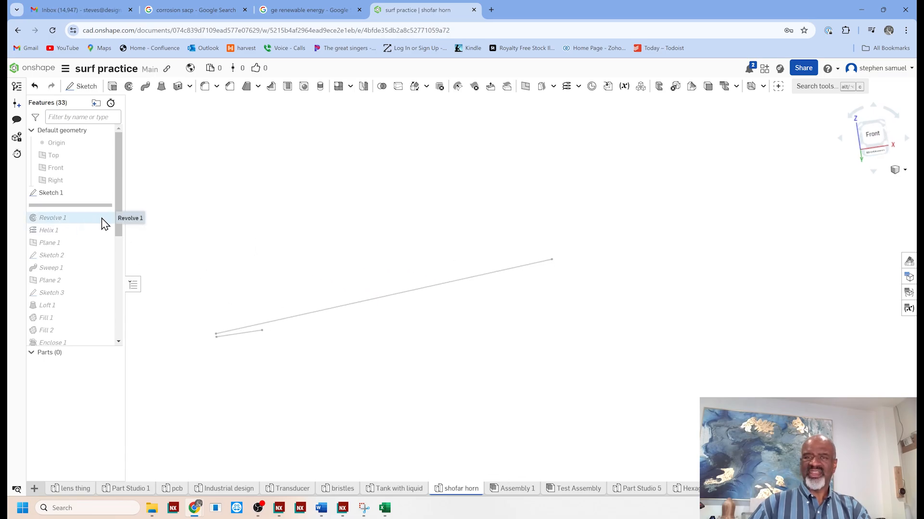
Step: Roll the history forward past Revolve 1 and show the revolved cone surface
left_click_drag(102, 218, 78, 218)
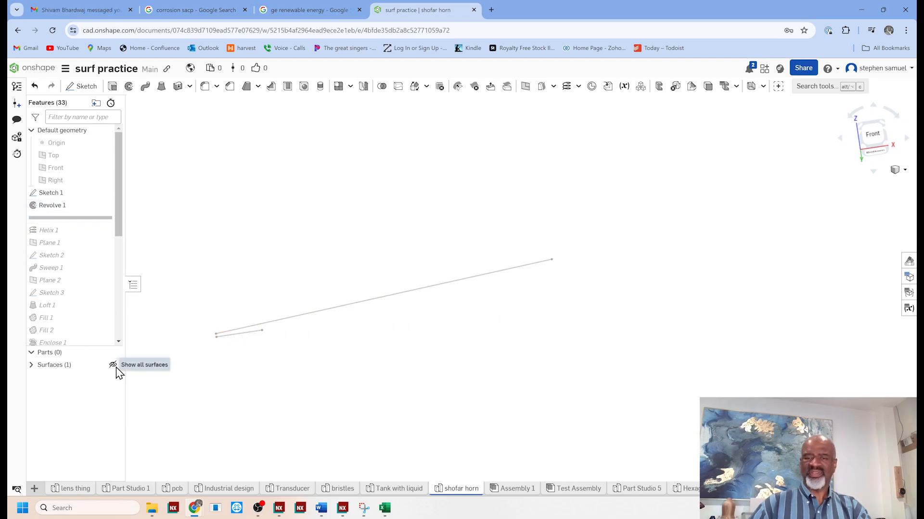
left_click(113, 366)
right_click_drag(376, 390, 393, 404)
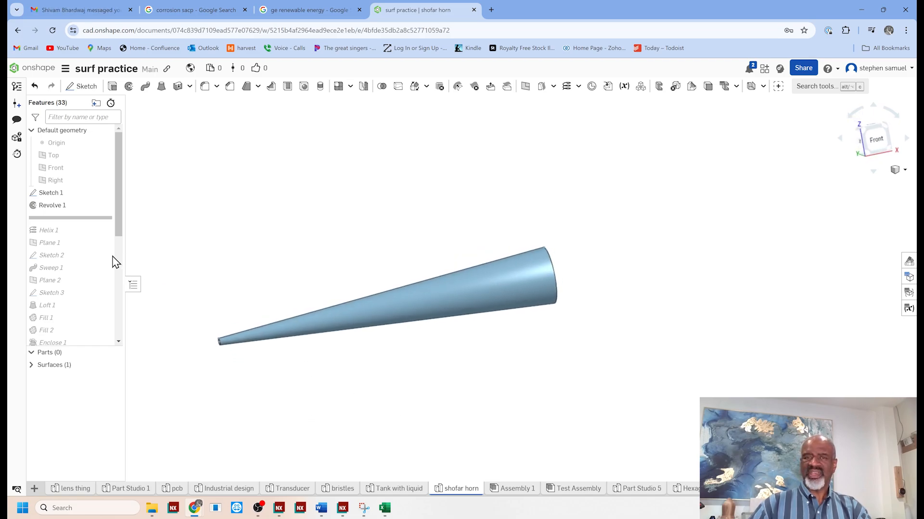
Step: Roll the history forward past Helix 1, show the helix curve on the cone and review the helix definition
left_click(92, 233)
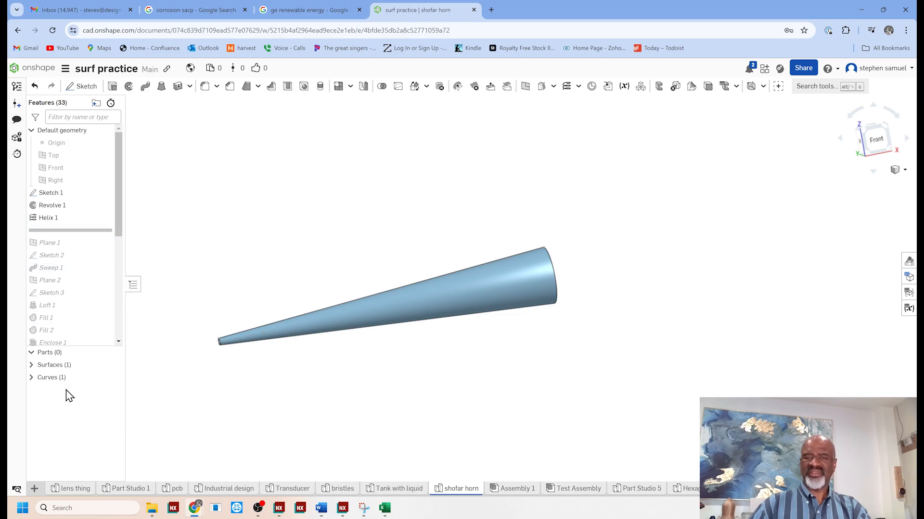
left_click(114, 377)
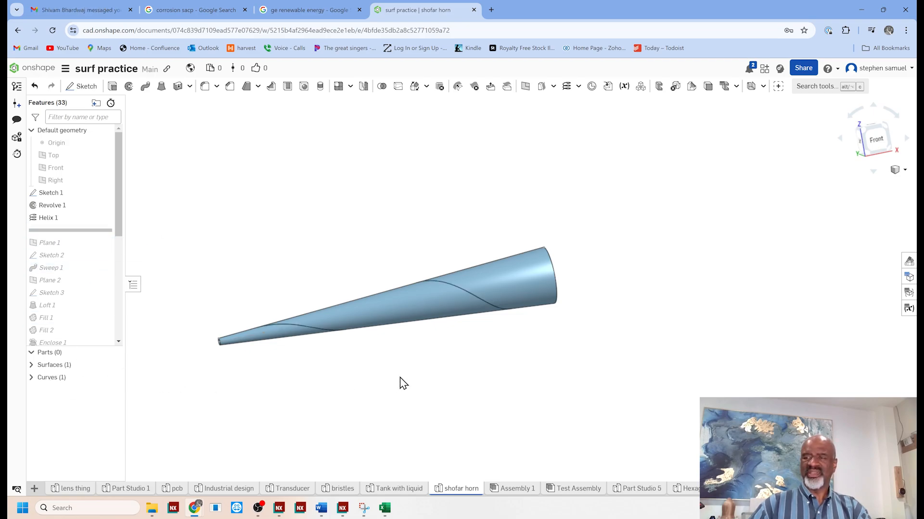
right_click_drag(394, 383, 318, 355)
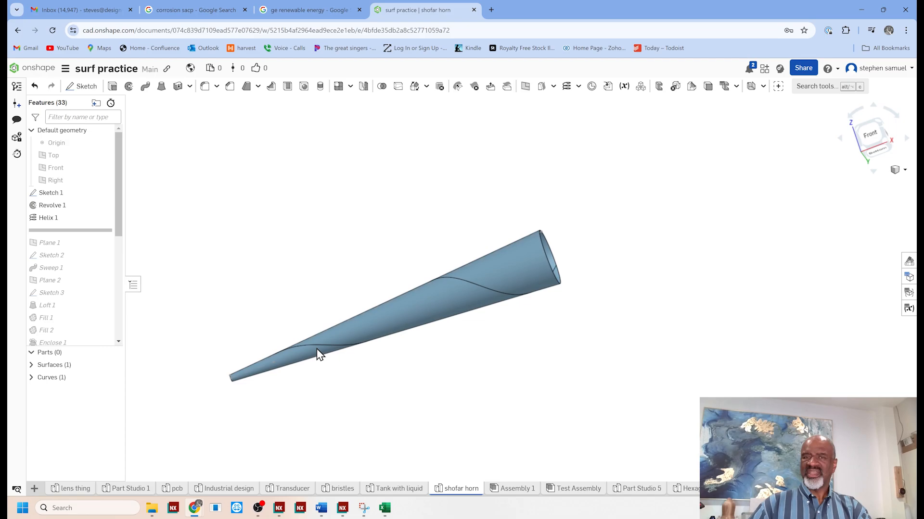
double_click(42, 220)
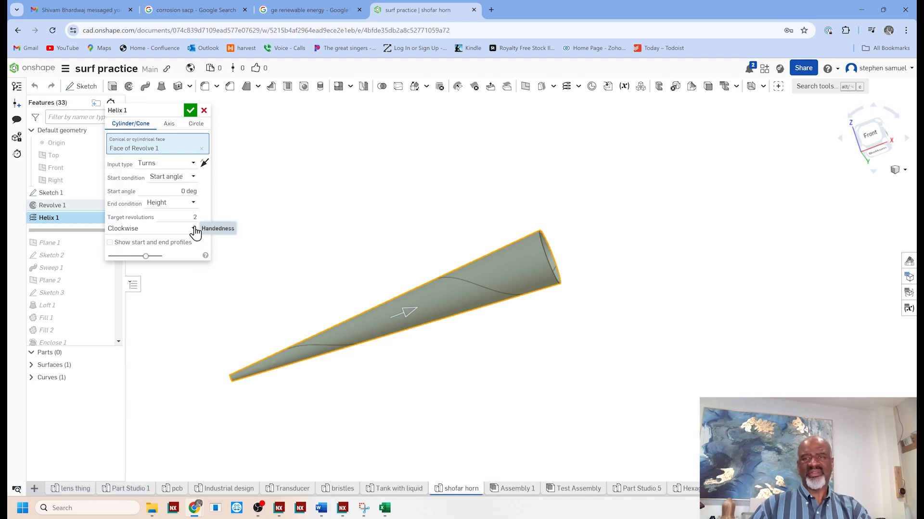
left_click(190, 110)
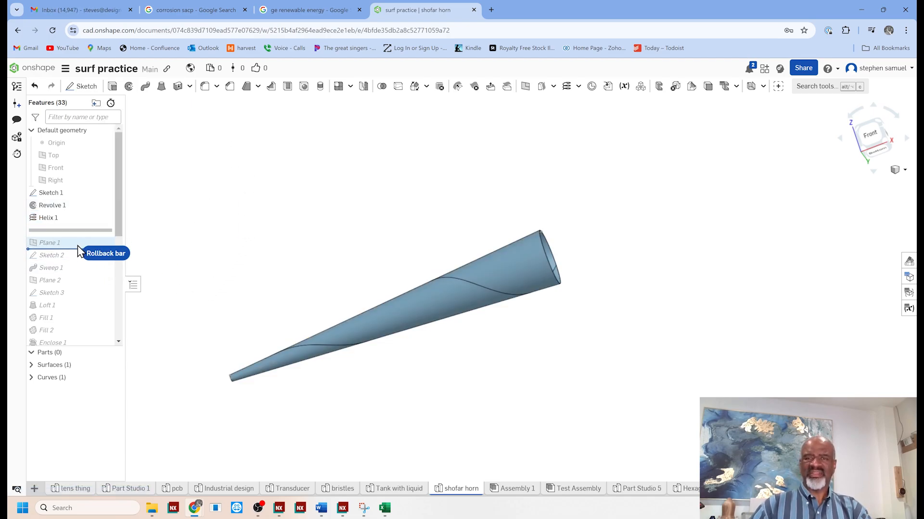
Step: Roll the history forward past Plane 1 with the planes displayed, and review the definition of Plane 1 at the cone's narrow end
left_click_drag(77, 245, 79, 251)
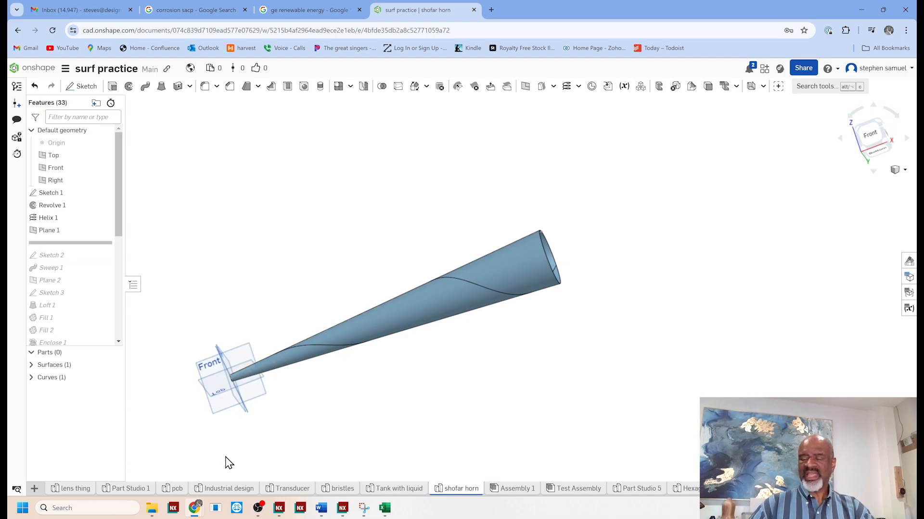
right_click_drag(303, 395, 326, 385)
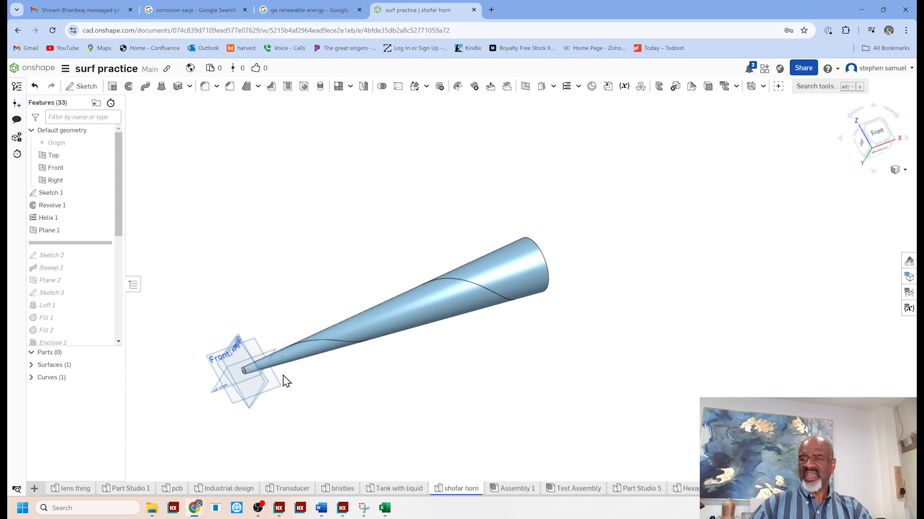
scroll(235, 365, "up", 4)
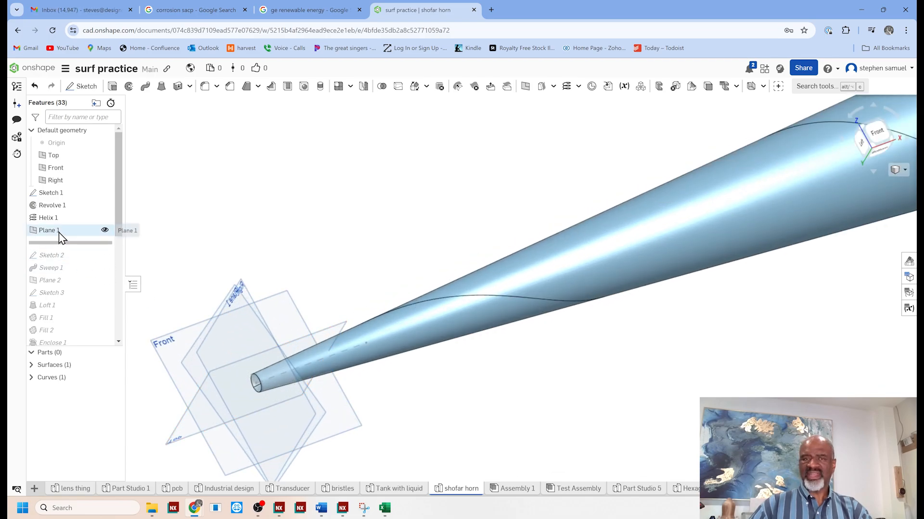
double_click(59, 232)
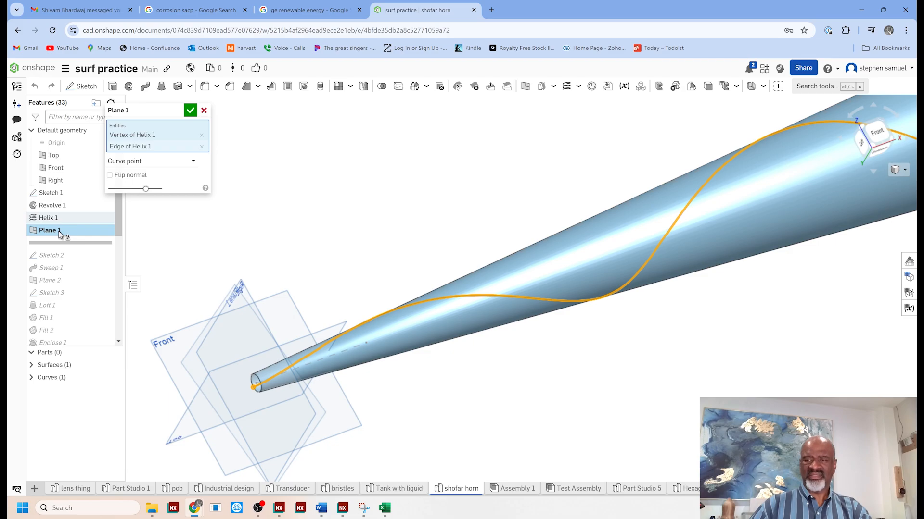
left_click(190, 111)
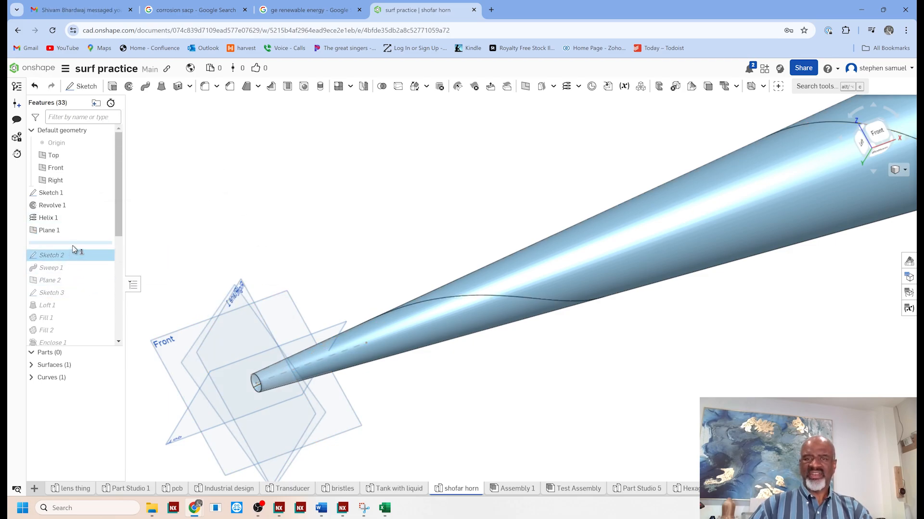
Step: Roll the history forward past Sketch 2 and show its profile at the narrow end of the cone
mouse_move(72, 245)
left_mouse_down()
mouse_move(91, 256)
mouse_move(79, 260)
left_mouse_up()
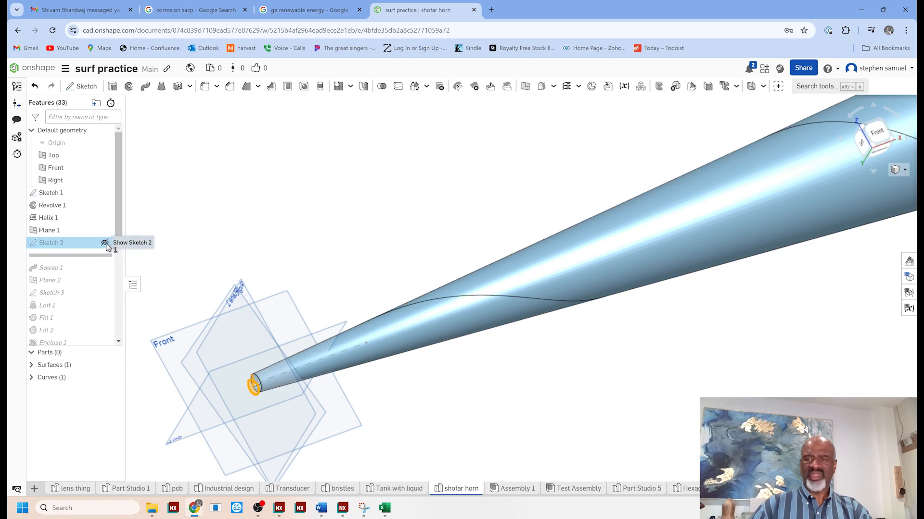
scroll(260, 392, "up", 5)
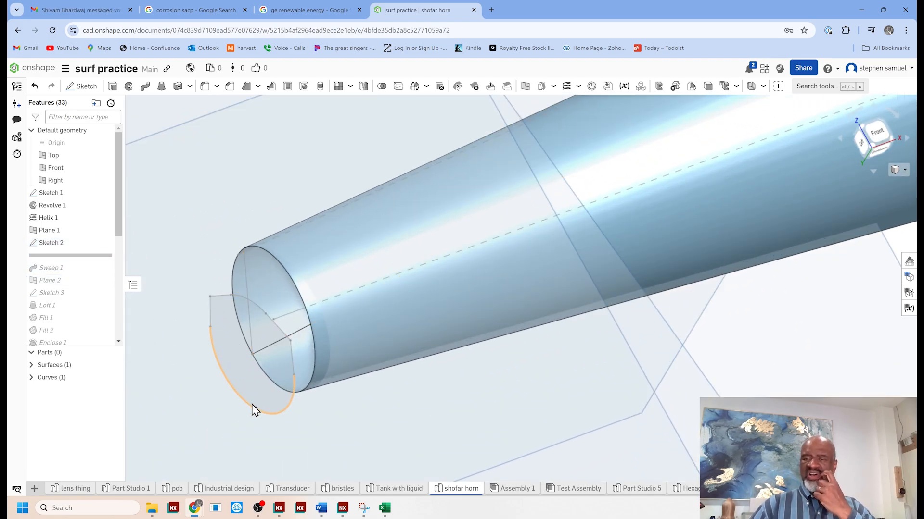
scroll(251, 404, "down", 3)
scroll(207, 351, "down", 2)
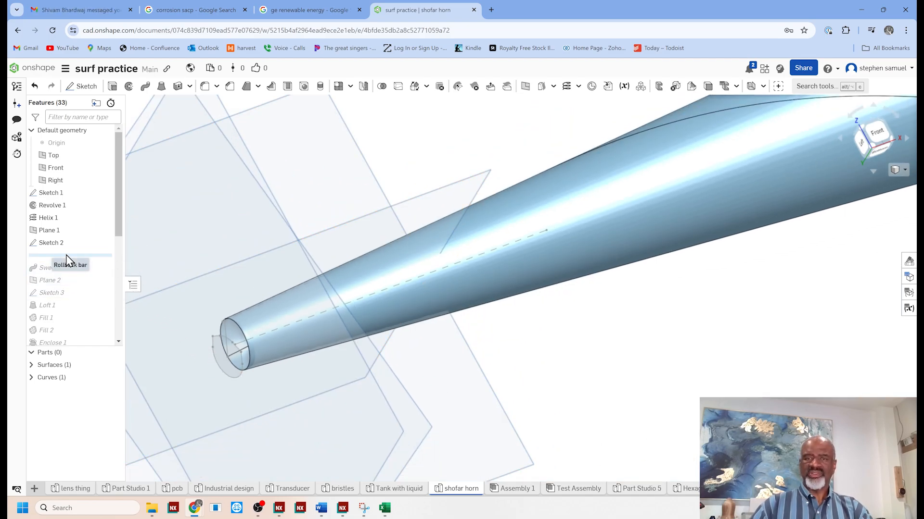
Step: Roll the history forward past Sweep 1 and select the sweep to highlight it along the cone
left_click_drag(65, 275, 67, 276)
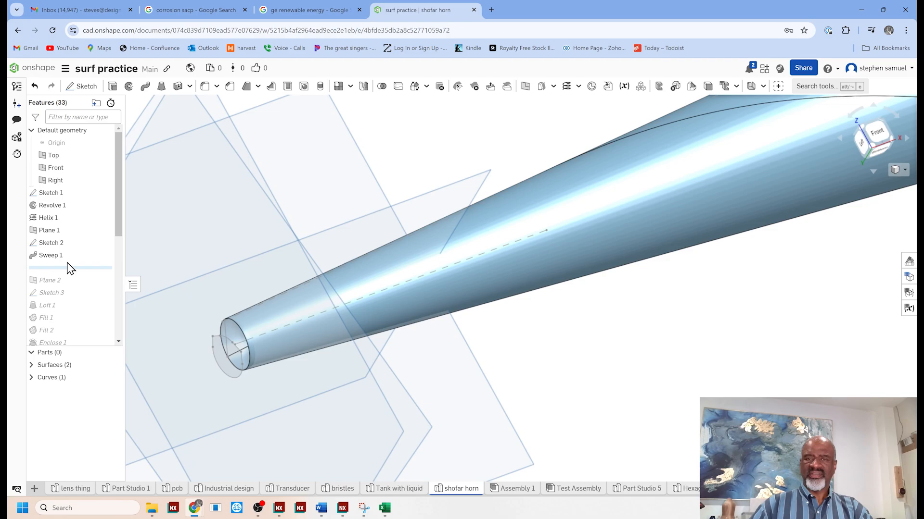
left_click(69, 255)
scroll(232, 318, "down", 4)
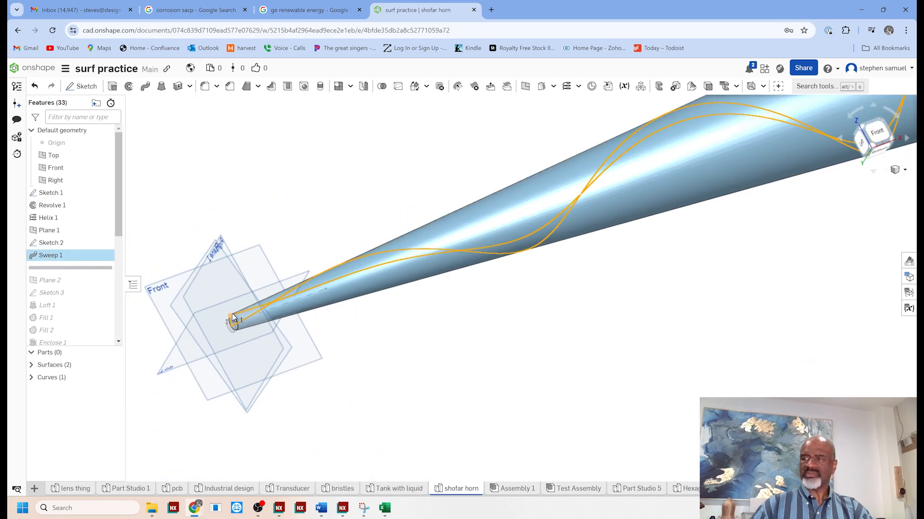
scroll(233, 317, "down", 3)
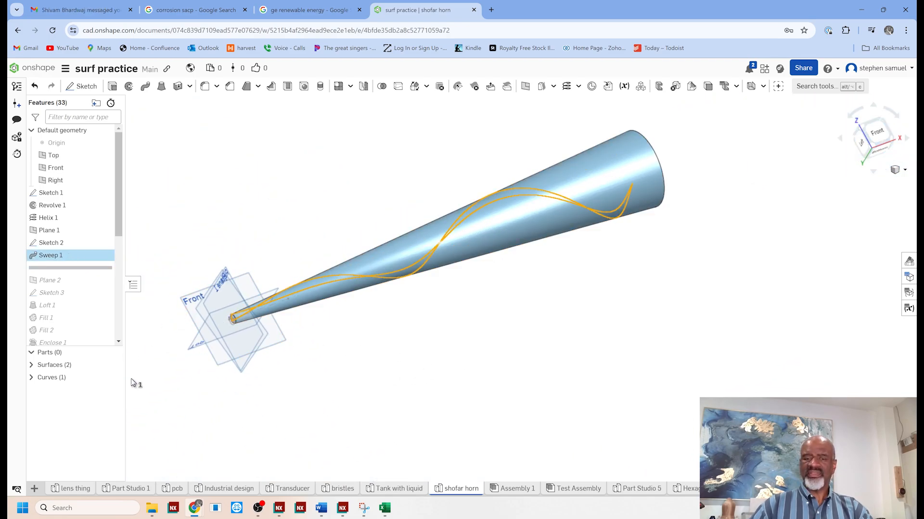
Step: Hide the revolved cone, Surface 1, and leave the swept ribbon, Surface 2, visible
left_click(114, 366)
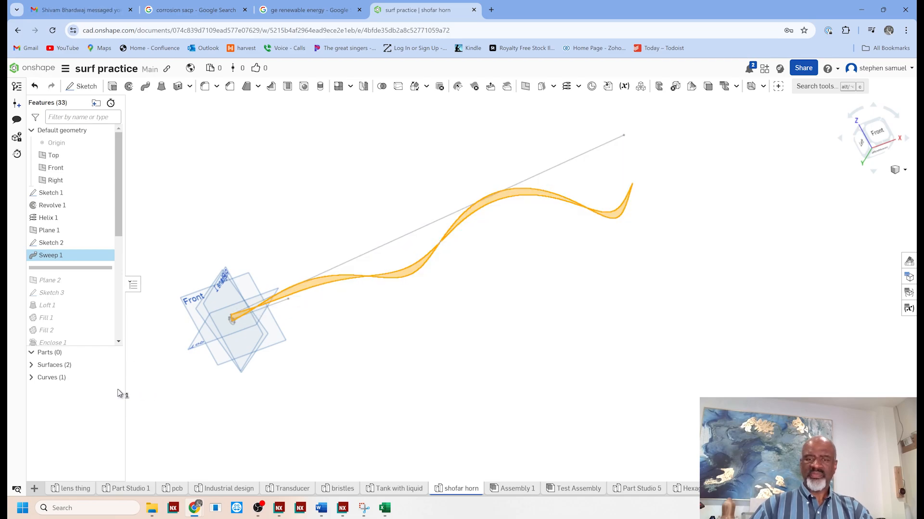
left_click(114, 366)
left_click(114, 366)
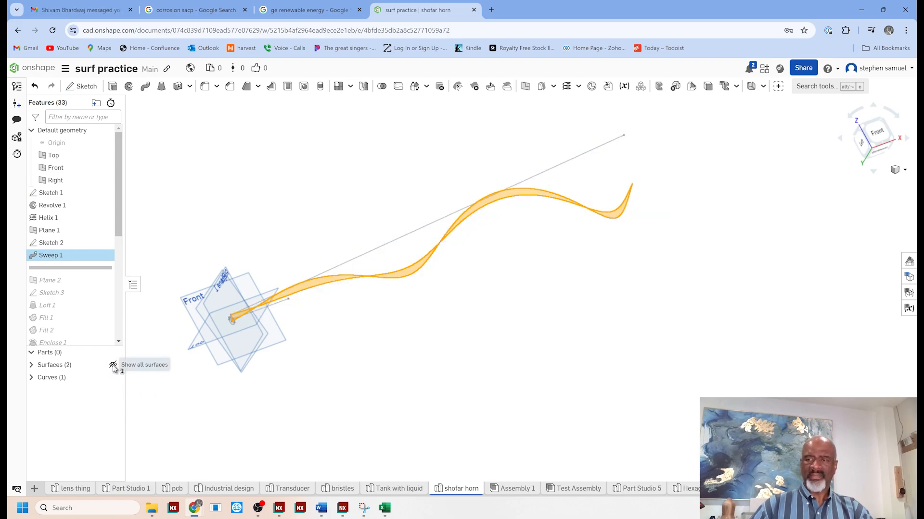
left_click(30, 366)
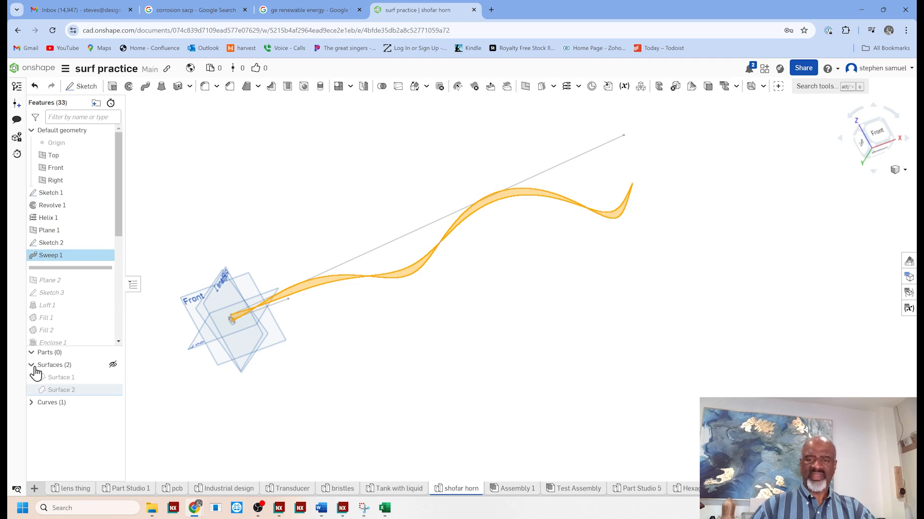
left_click(113, 389)
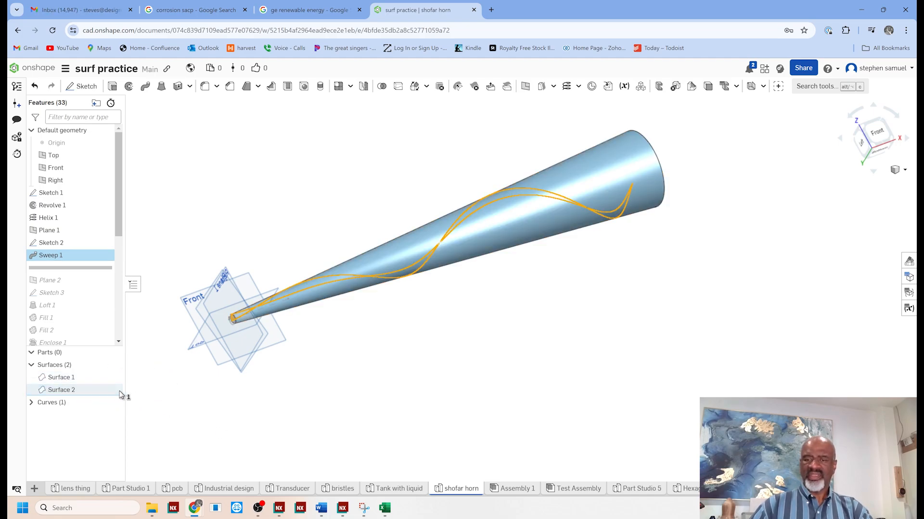
left_click(113, 378)
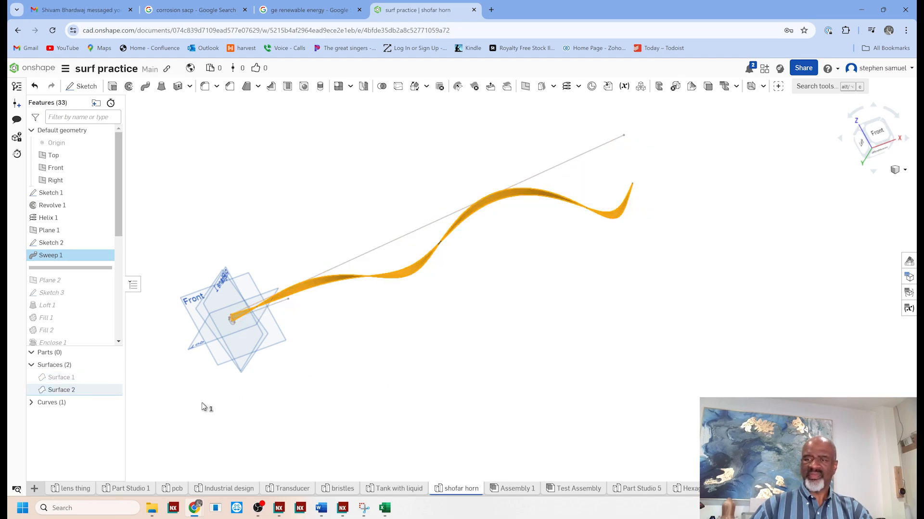
Step: Examine the swept ribbon surface from several angles, including close up where it starts at the Sketch 2 profile
right_click_drag(569, 367, 598, 388)
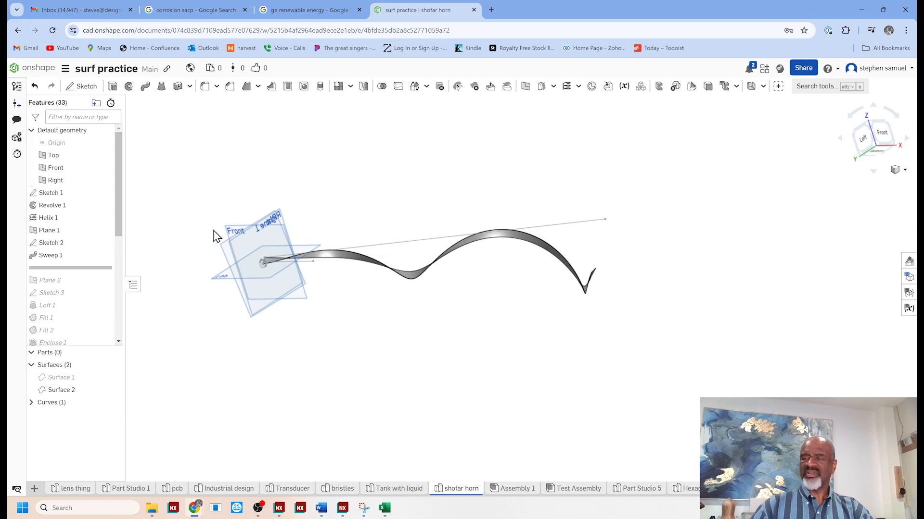
scroll(239, 244, "up", 5)
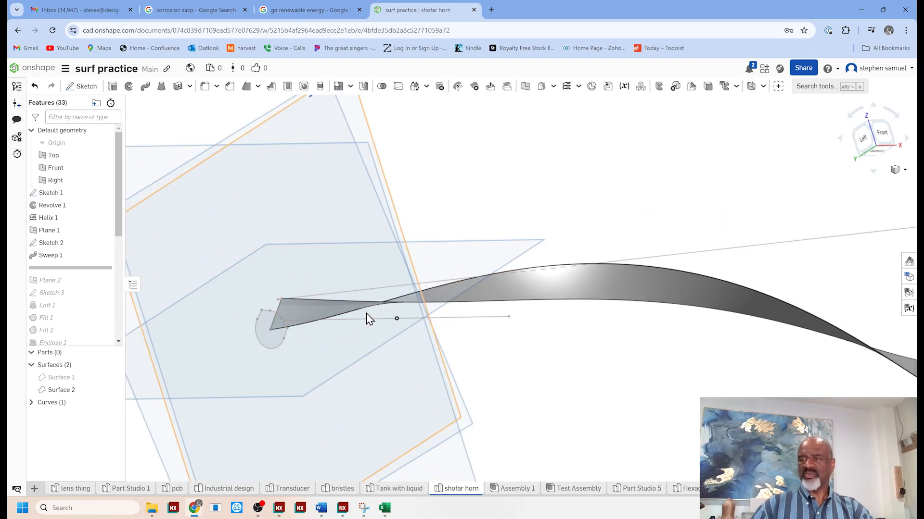
scroll(289, 233, "down", 3)
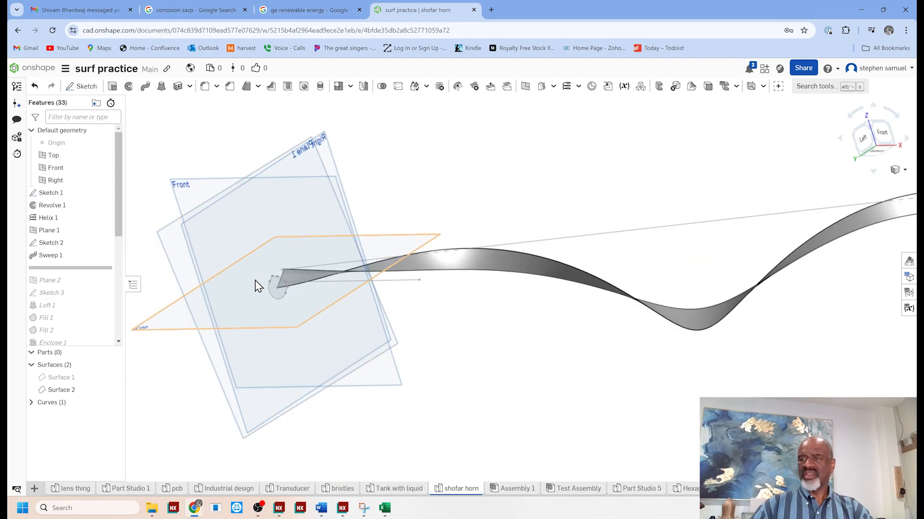
scroll(251, 281, "up", 2)
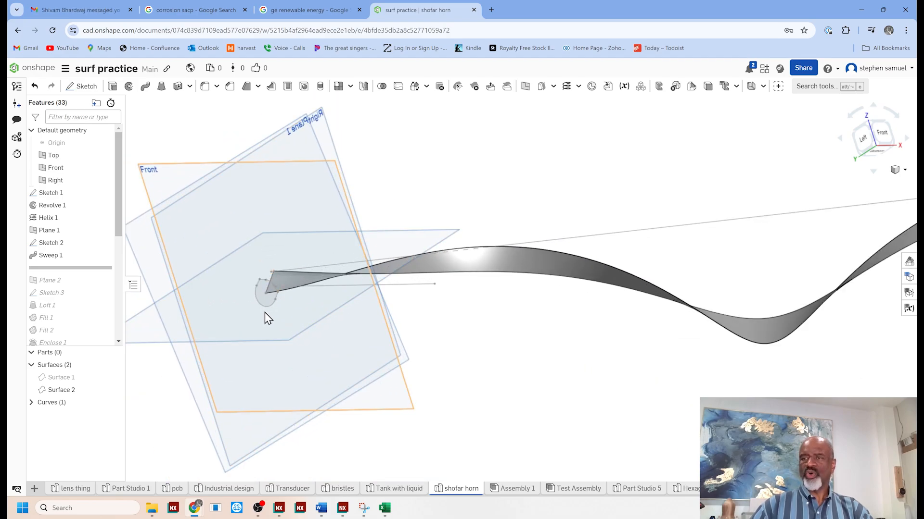
scroll(235, 299, "down", 5)
middle_click_drag(518, 412, 542, 405)
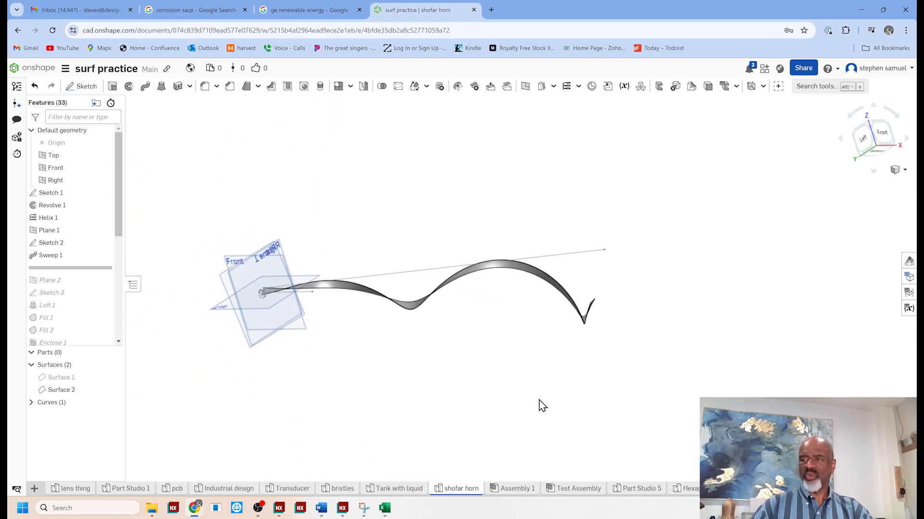
right_click_drag(542, 406, 439, 391)
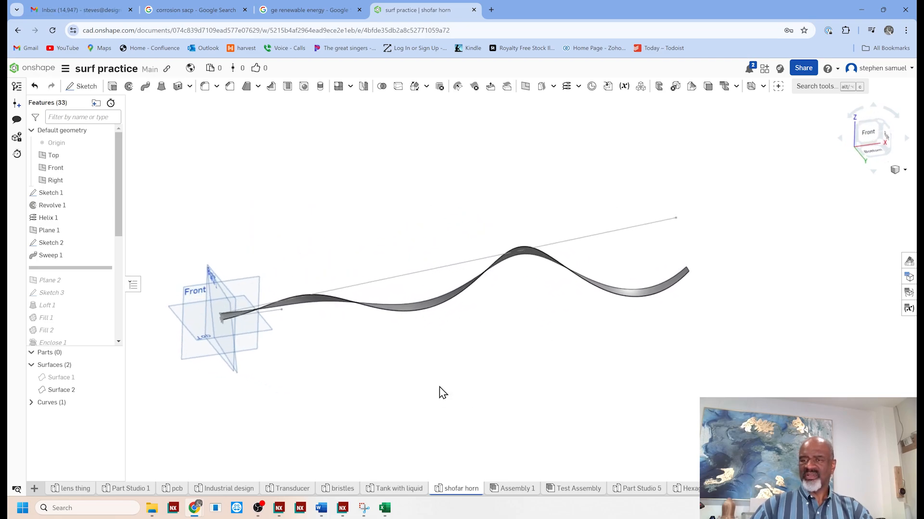
scroll(220, 319, "up", 5)
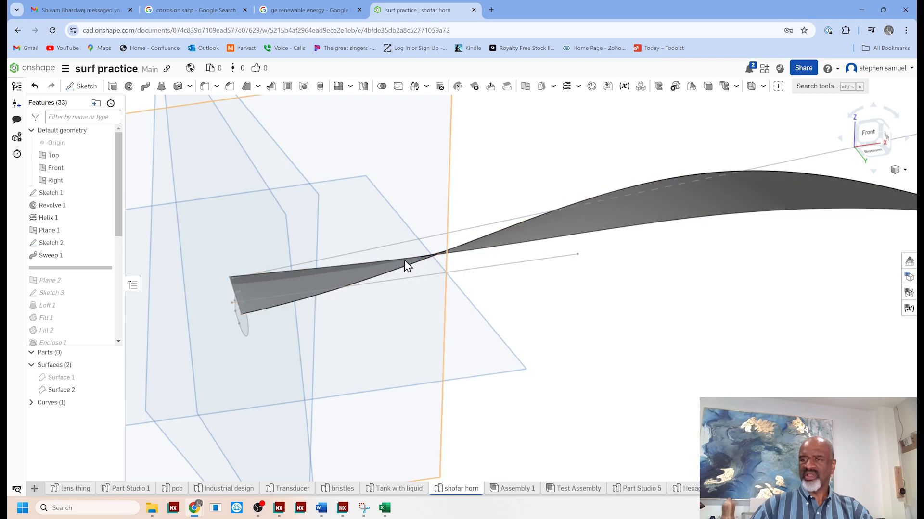
Step: Roll the history forward past Plane 2 and Sketch 3 and show the Sketch 3 profile at the ribbon's far end
scroll(204, 320, "down", 6)
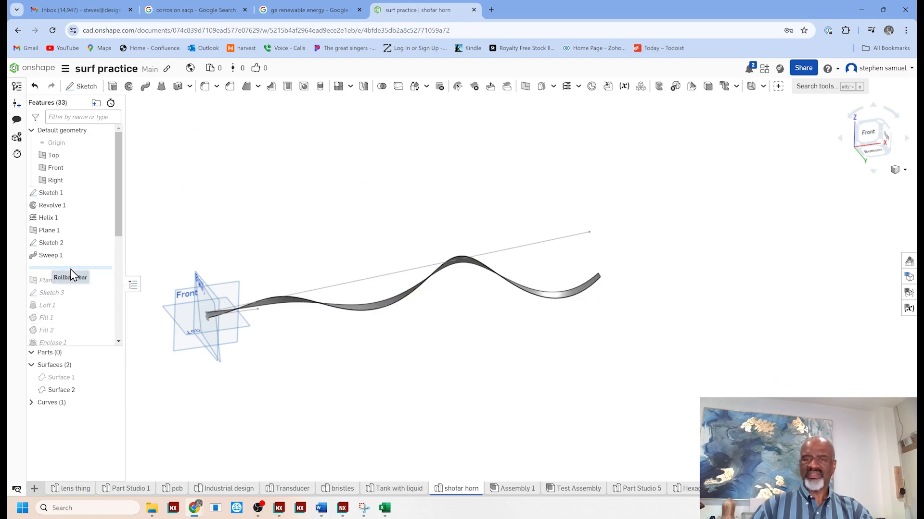
left_click_drag(70, 270, 73, 293)
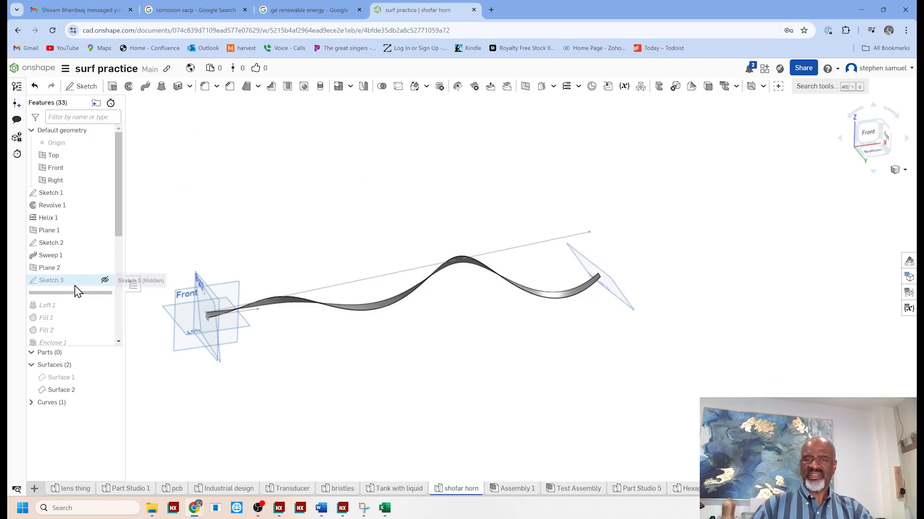
left_click(104, 280)
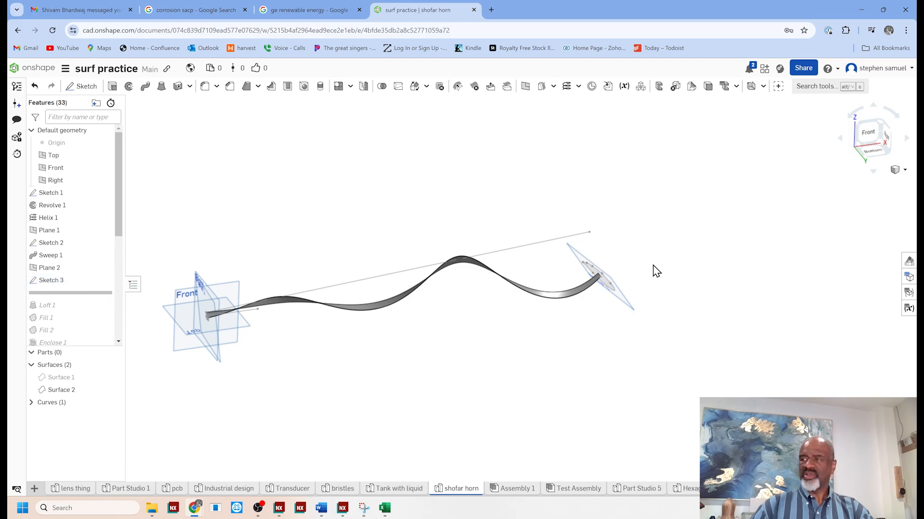
right_click_drag(656, 271, 600, 302)
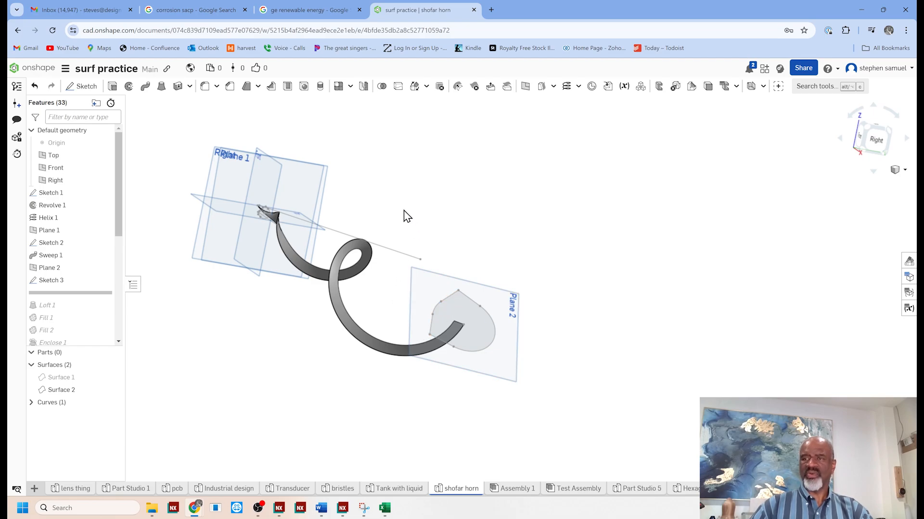
Step: Examine the Sketch 2 and Sketch 3 profiles at both ends of the ribbon and the twisted edge running between them
right_click_drag(404, 211, 480, 253)
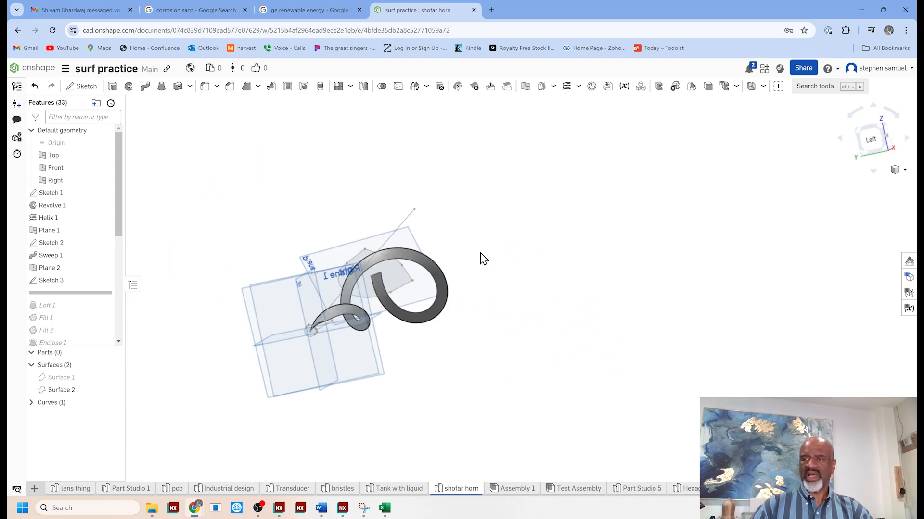
scroll(313, 344, "up", 10)
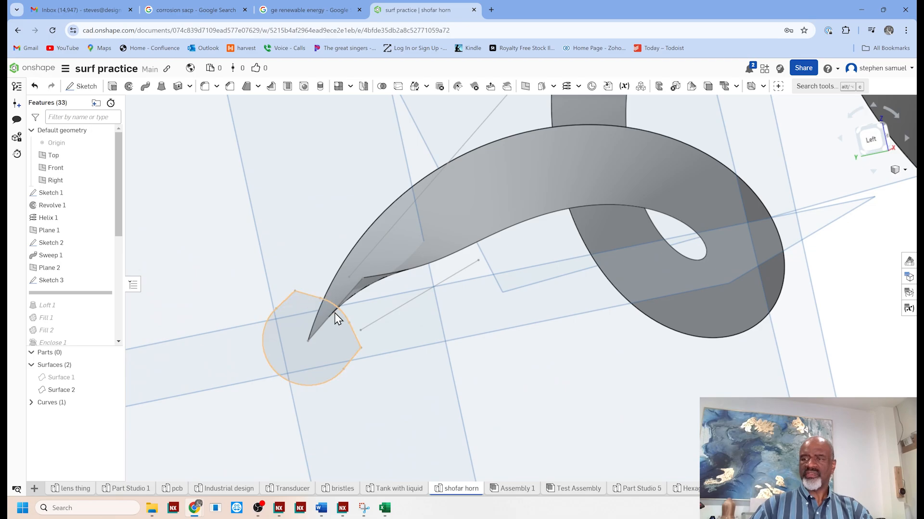
scroll(309, 347, "down", 10)
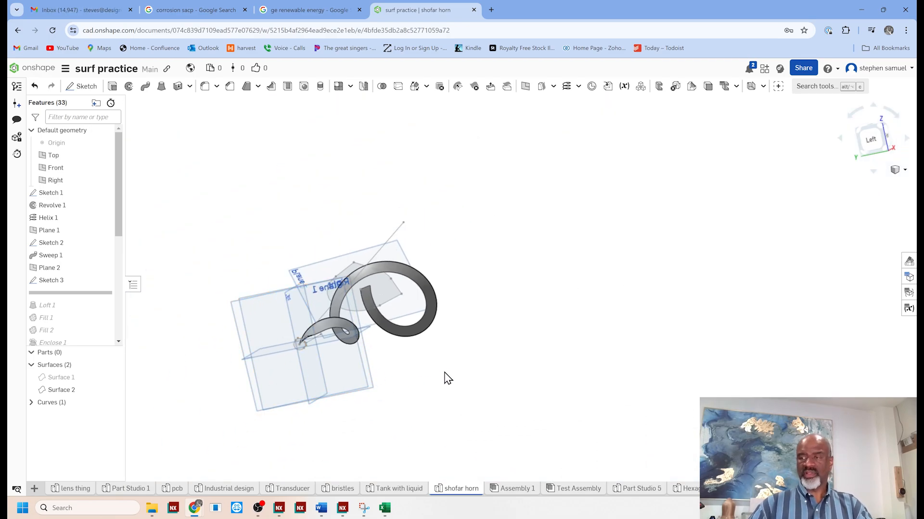
right_click_drag(445, 378, 519, 346)
scroll(526, 348, "down", 5)
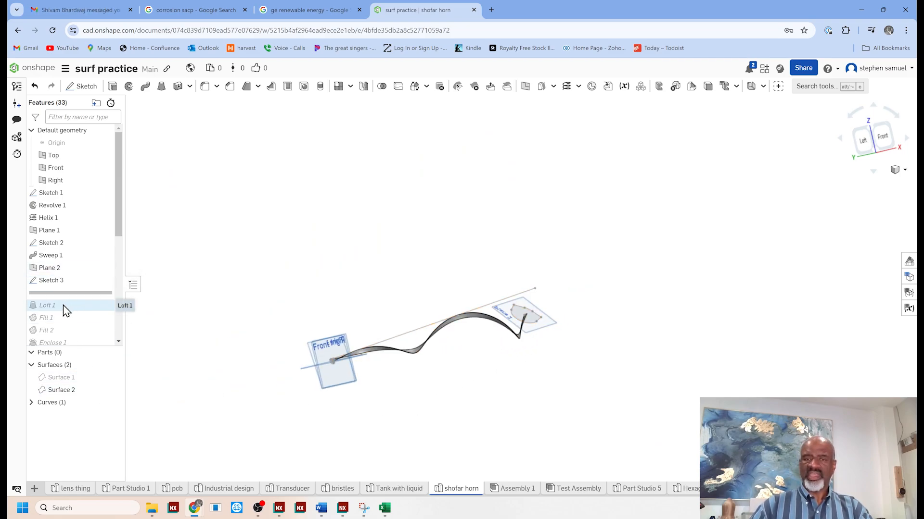
scroll(423, 350, "up", 5)
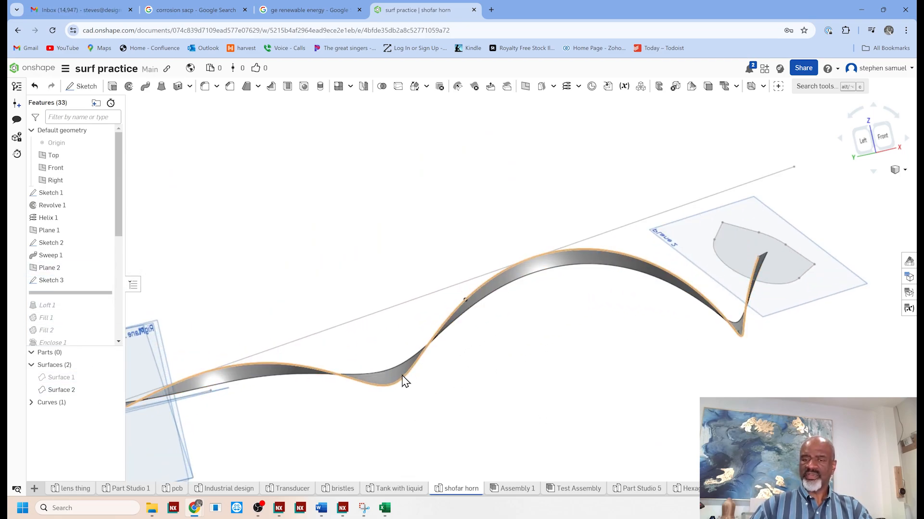
scroll(310, 288, "down", 4)
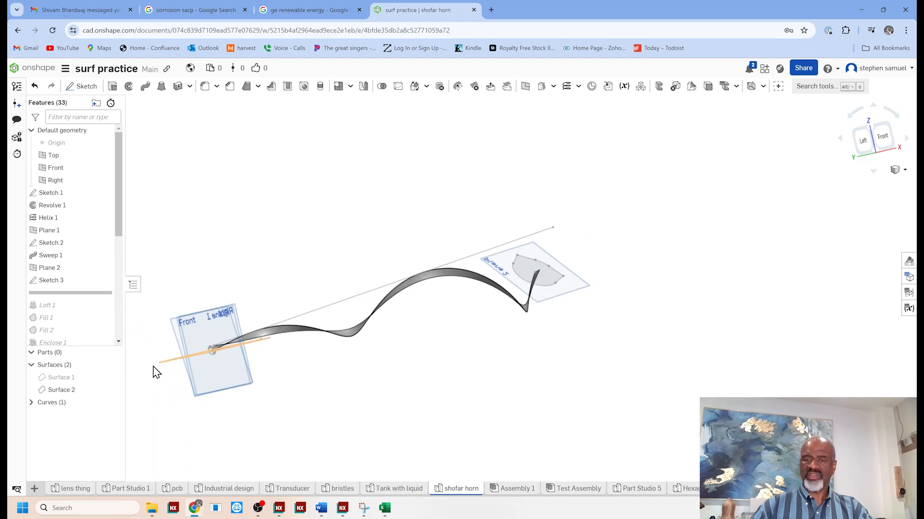
Step: Hide both Surface 1 and Surface 2, leaving only the helix curve with the two end profiles
left_click(113, 390)
left_click(113, 377)
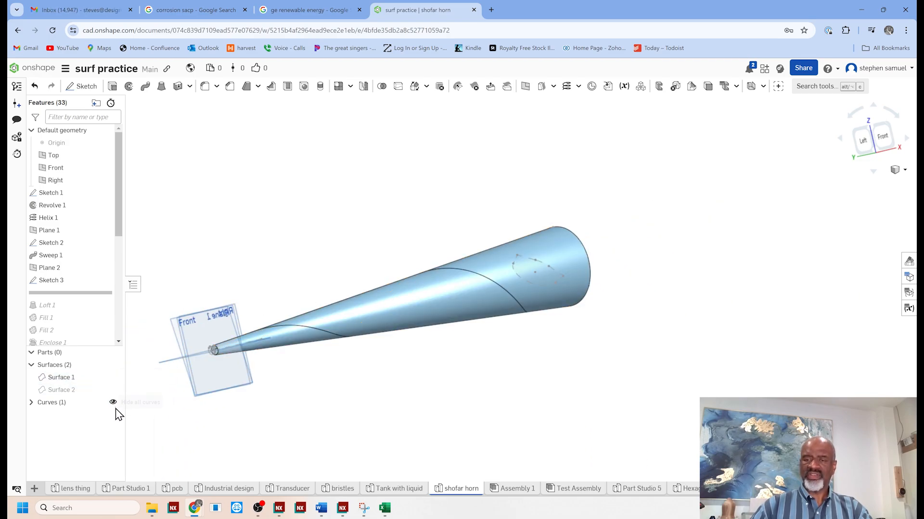
left_click(114, 365)
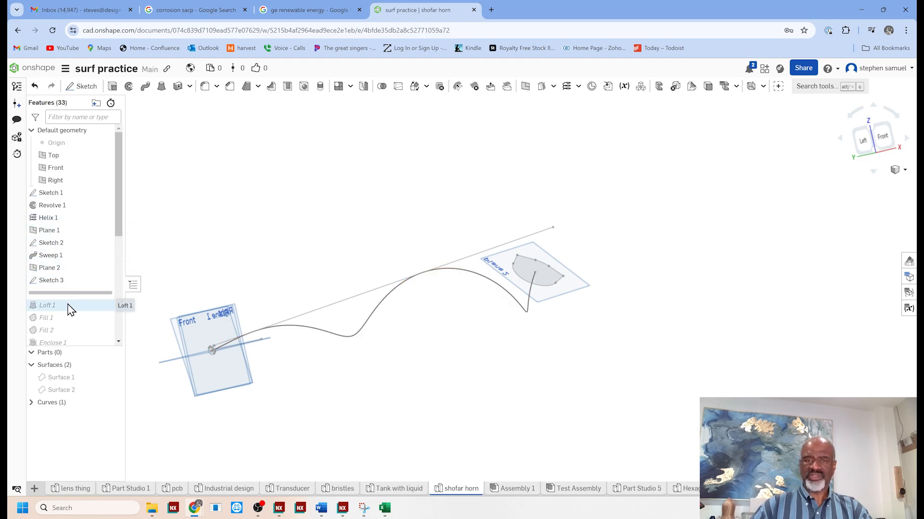
Step: Roll the history forward past Loft 1 and show the whole lofted horn surface from the front
mouse_move(71, 298)
left_mouse_down()
mouse_move(77, 317)
mouse_move(72, 306)
left_mouse_up()
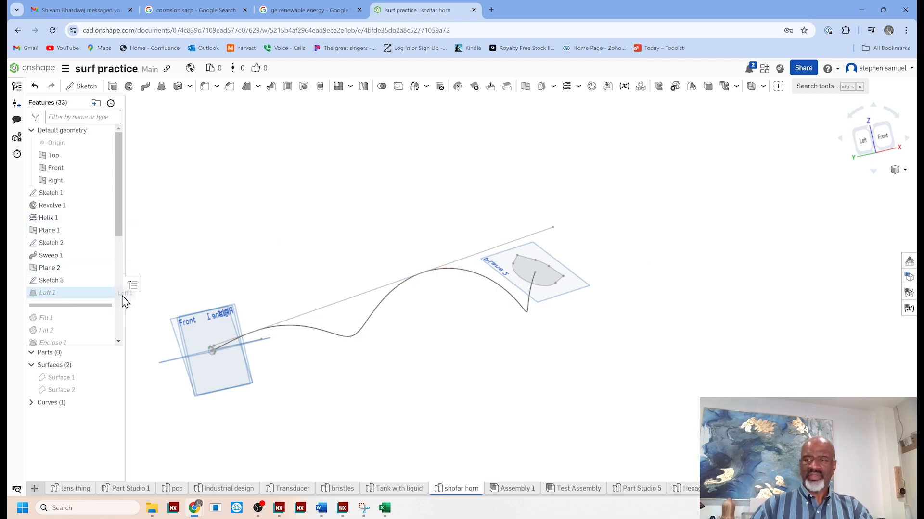
right_click_drag(350, 376, 328, 384)
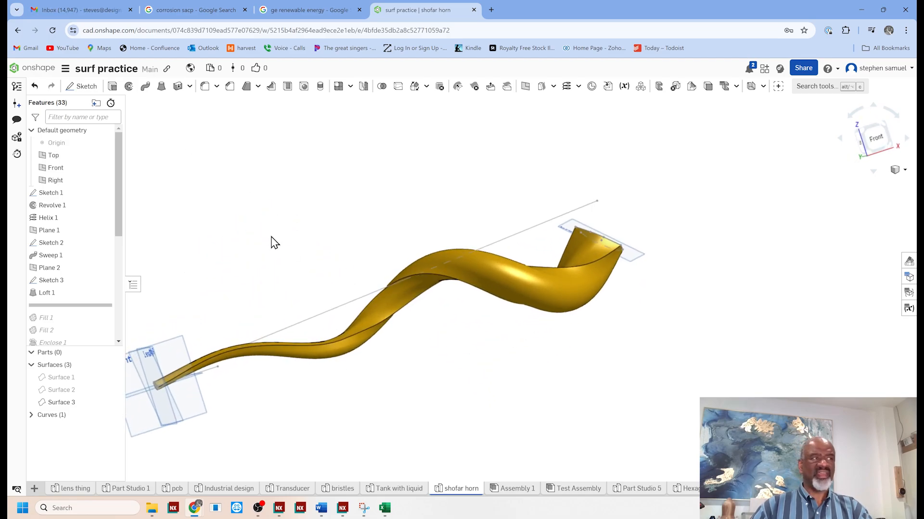
middle_click_drag(311, 261, 367, 239)
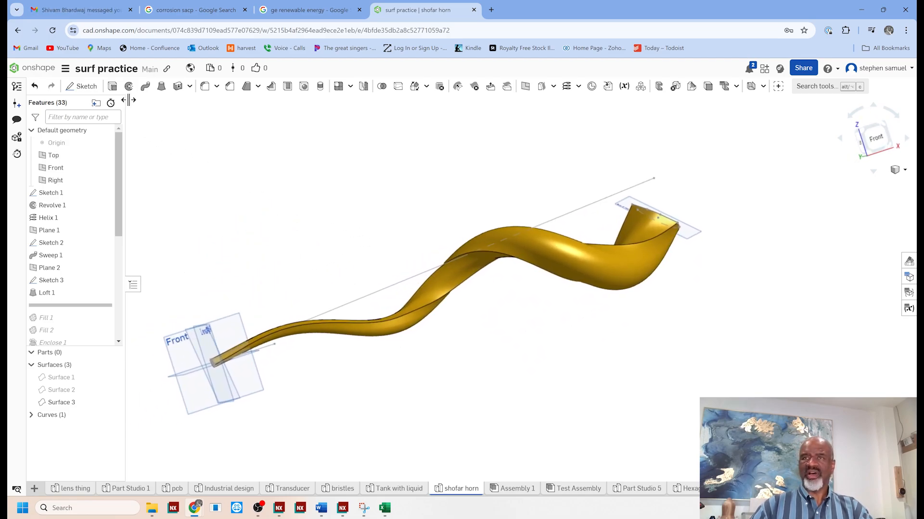
Step: Review the Loft 1 definition, including its profiles, path and section count, and leave it unchanged
left_click(163, 88)
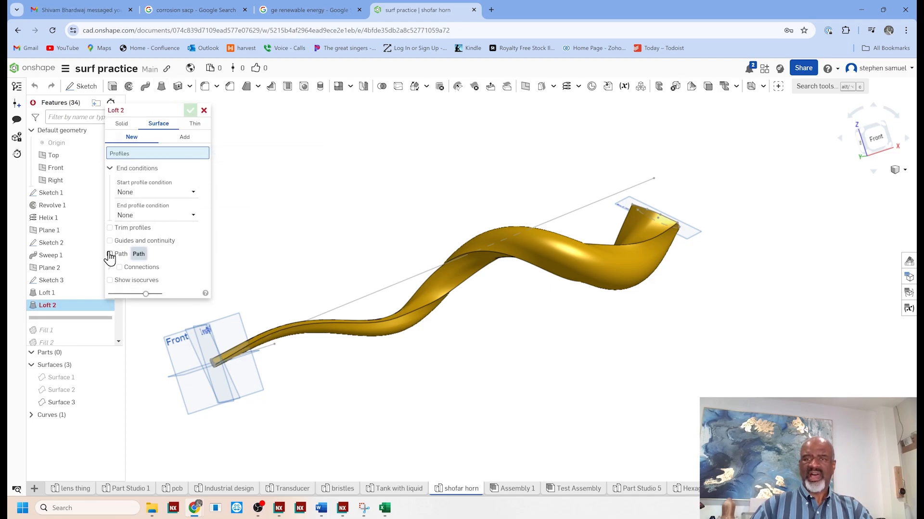
left_click(204, 111)
double_click(49, 294)
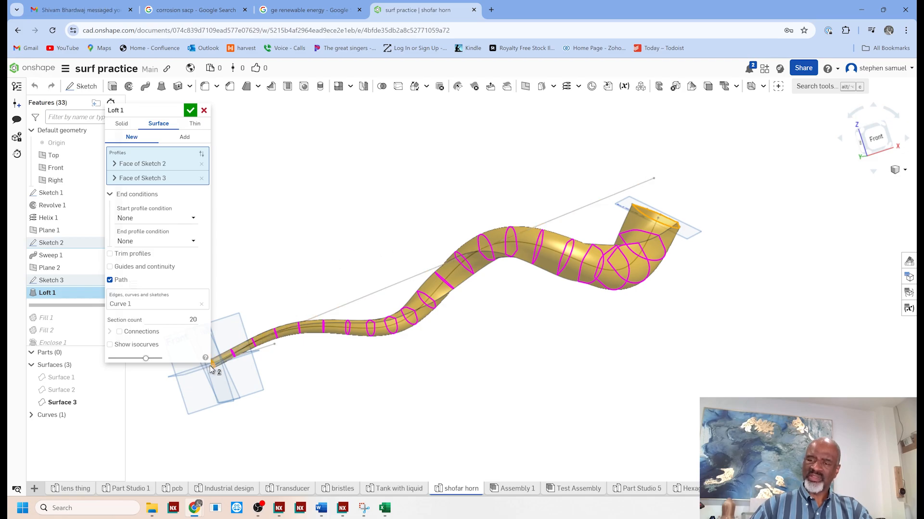
left_click(204, 111)
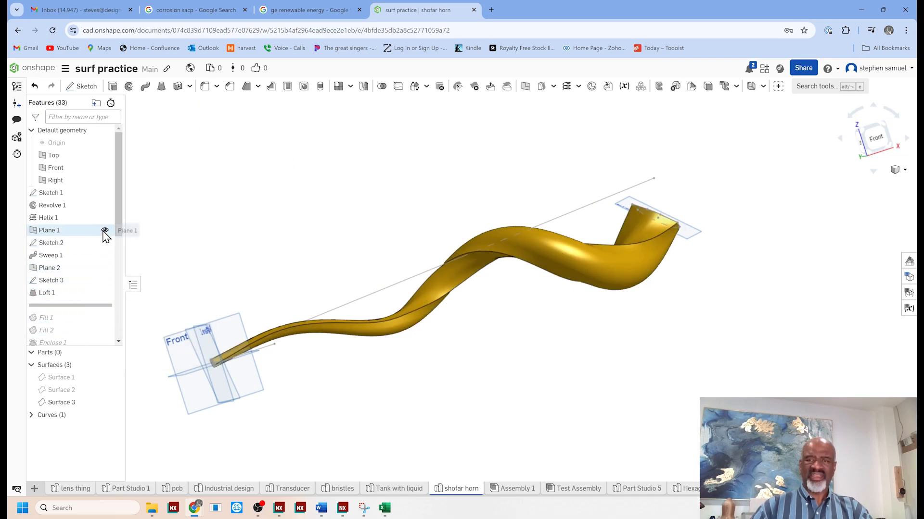
Step: Roll the history forward past Fill 1 and Fill 2 and show the capped ends of the horn
right_click_drag(204, 303, 246, 287)
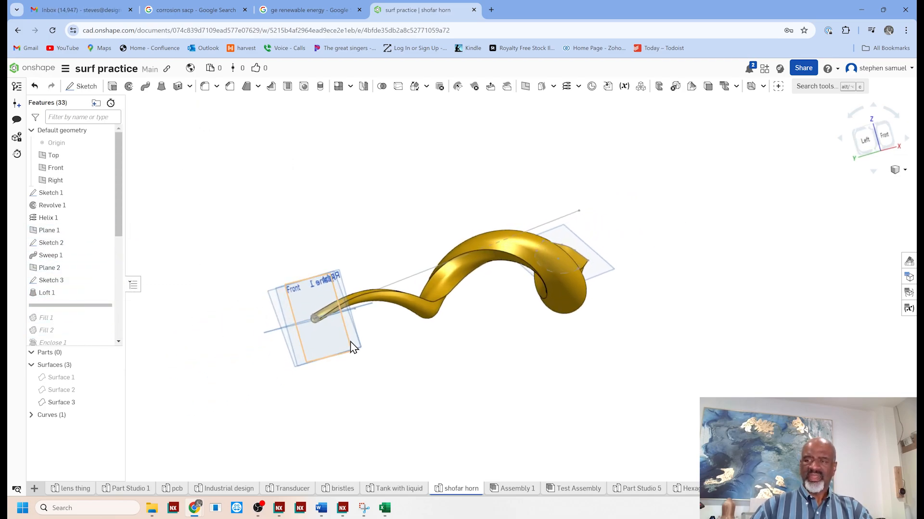
scroll(269, 315, "up", 5)
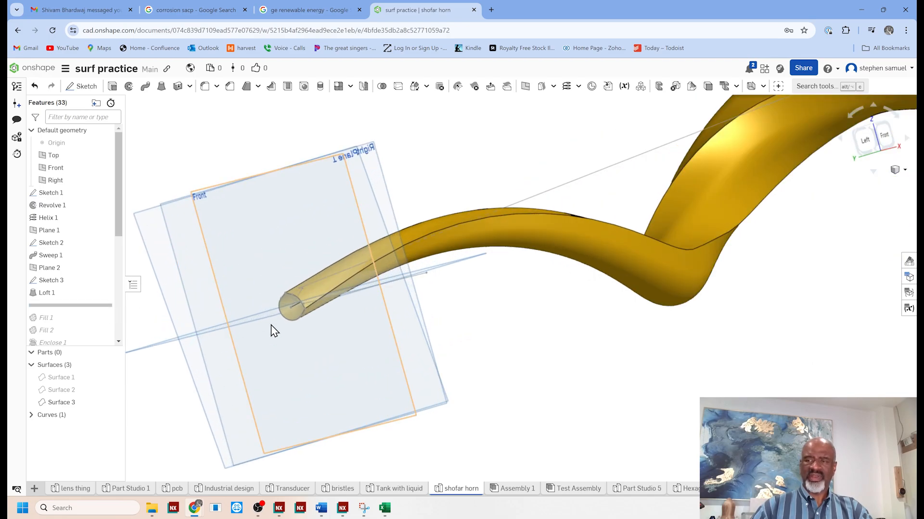
scroll(285, 306, "down", 5)
right_click_drag(287, 314, 304, 271)
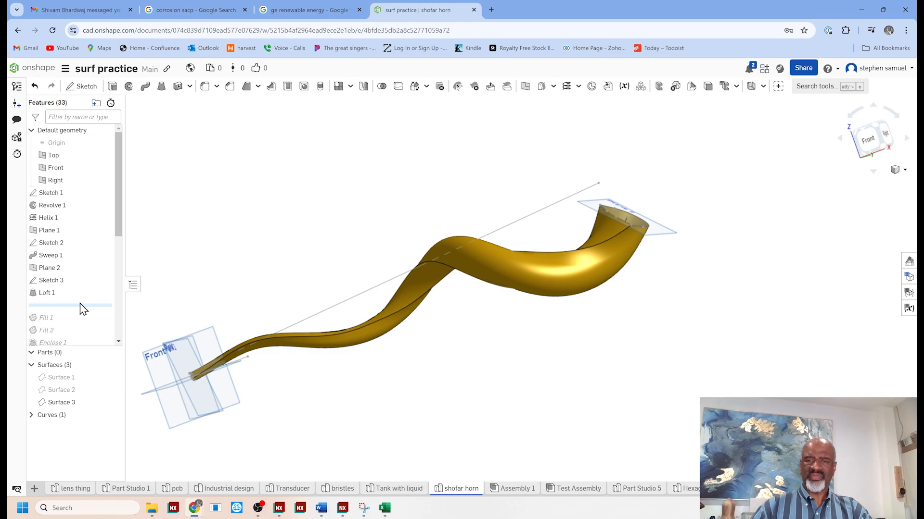
mouse_move(80, 305)
left_mouse_down()
mouse_move(81, 335)
mouse_move(82, 318)
left_mouse_up()
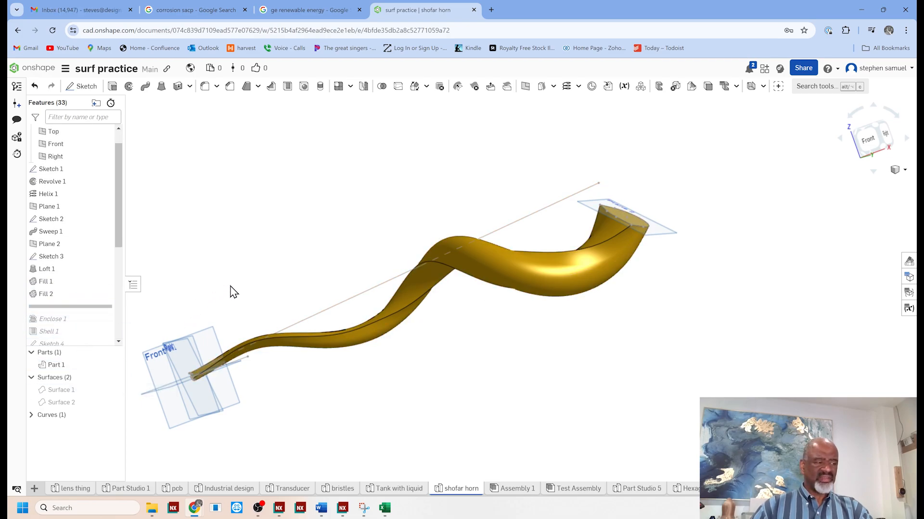
right_click_drag(335, 264, 313, 289)
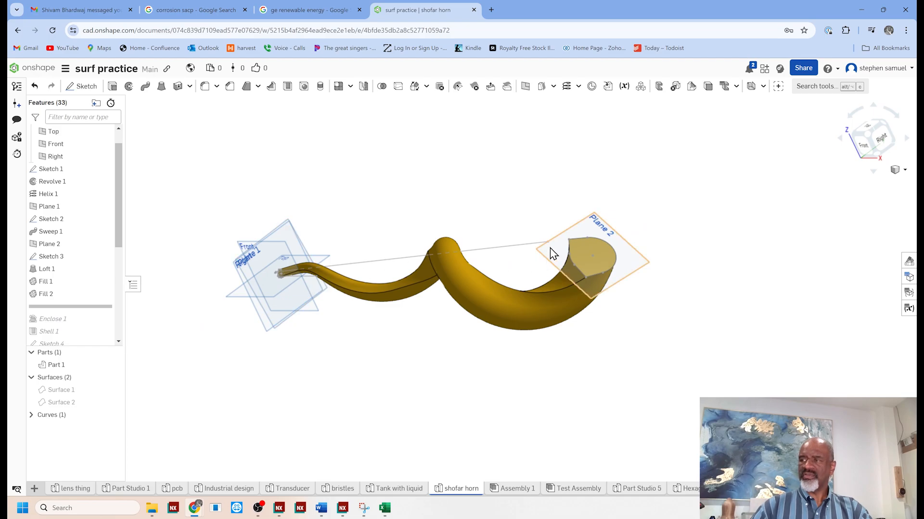
right_click_drag(302, 199, 361, 206)
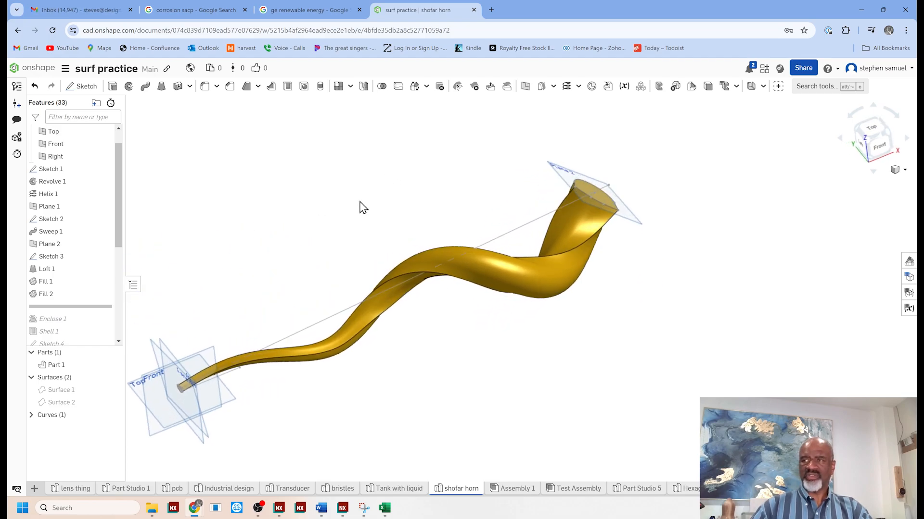
Step: Point out the Enclose command, roll the history forward past Enclose 1 and Shell 1, and show the horn's wide end
left_click(190, 87)
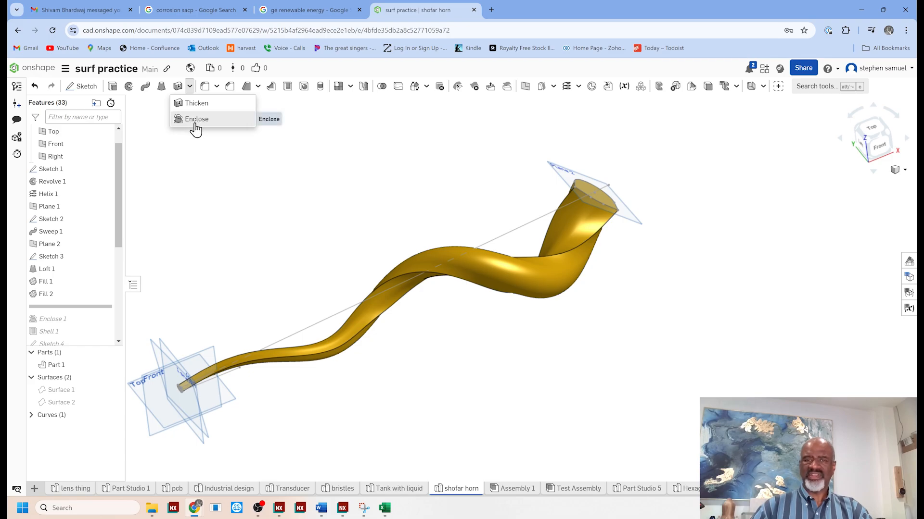
left_click_drag(88, 307, 88, 327)
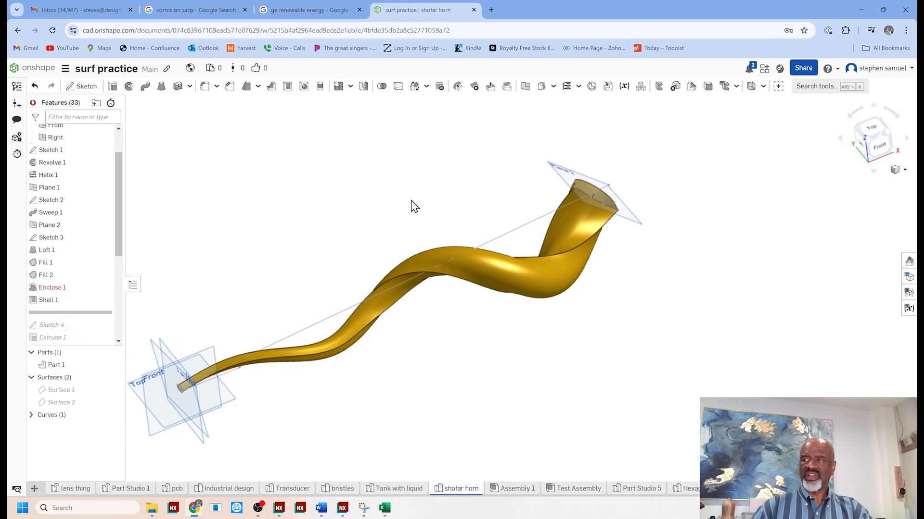
scroll(622, 178, "up", 10)
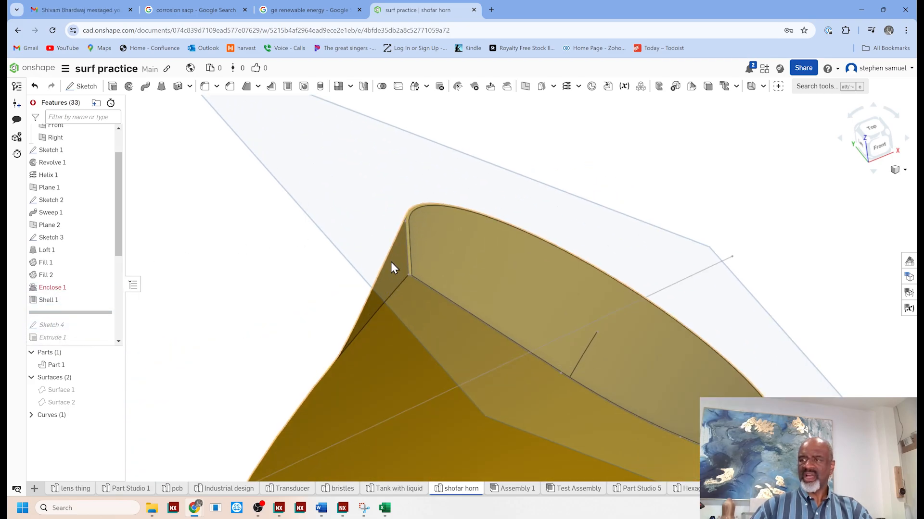
scroll(380, 245, "down", 6)
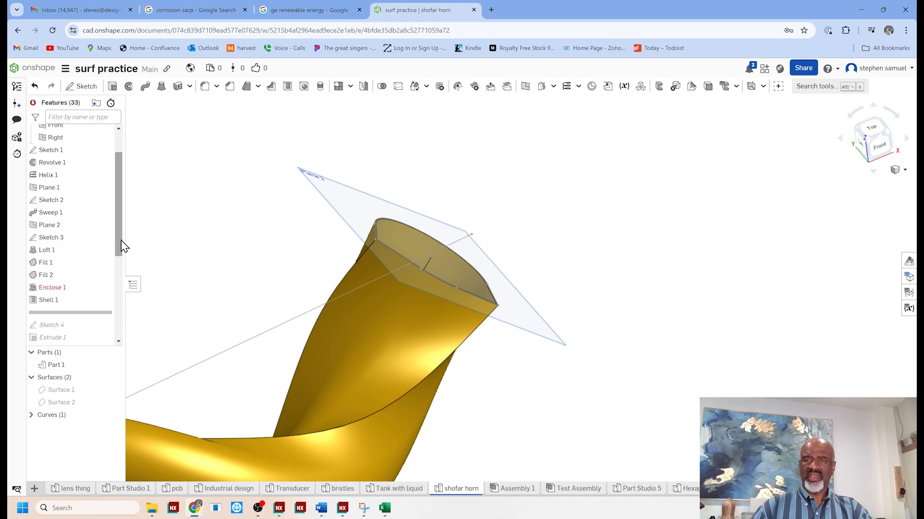
Step: Look through the features following Shell 1 and examine the shelled horn's narrow end and overall shape
scroll(121, 250, "down", 1)
scroll(121, 254, "down", 5)
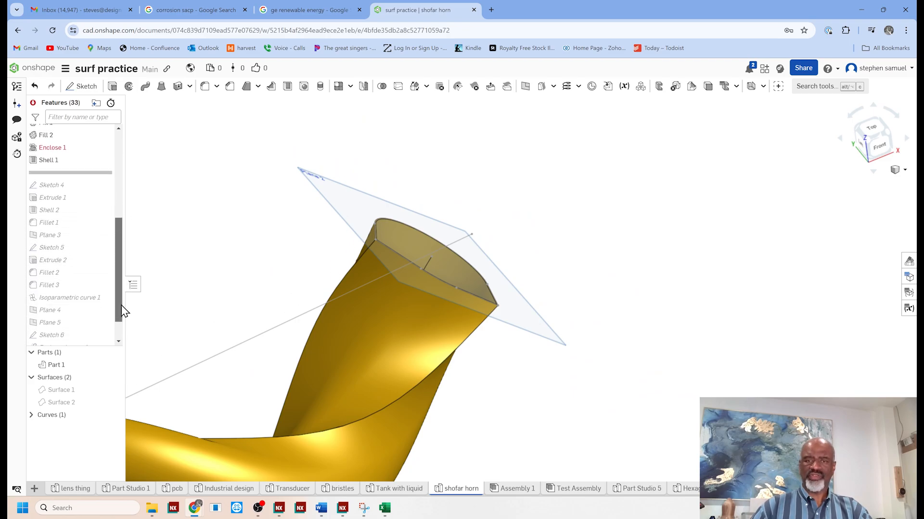
scroll(336, 223, "down", 6)
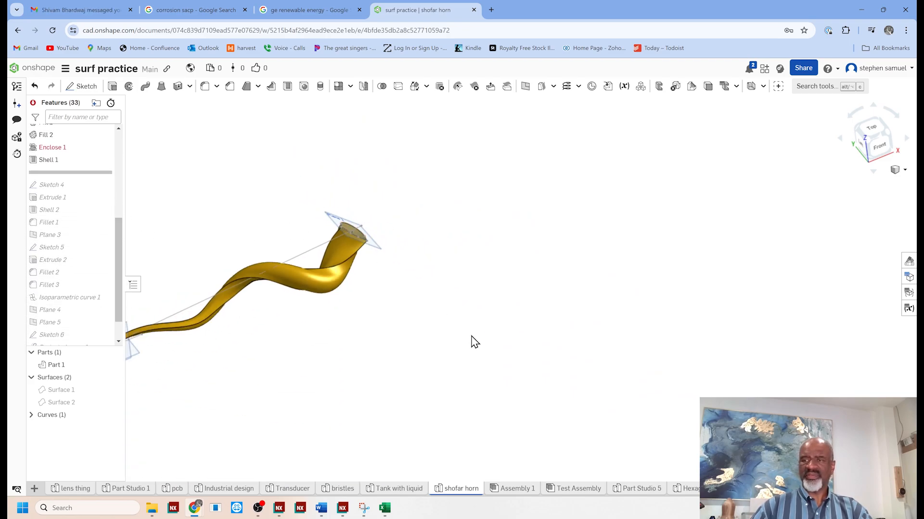
right_click_drag(470, 340, 406, 311)
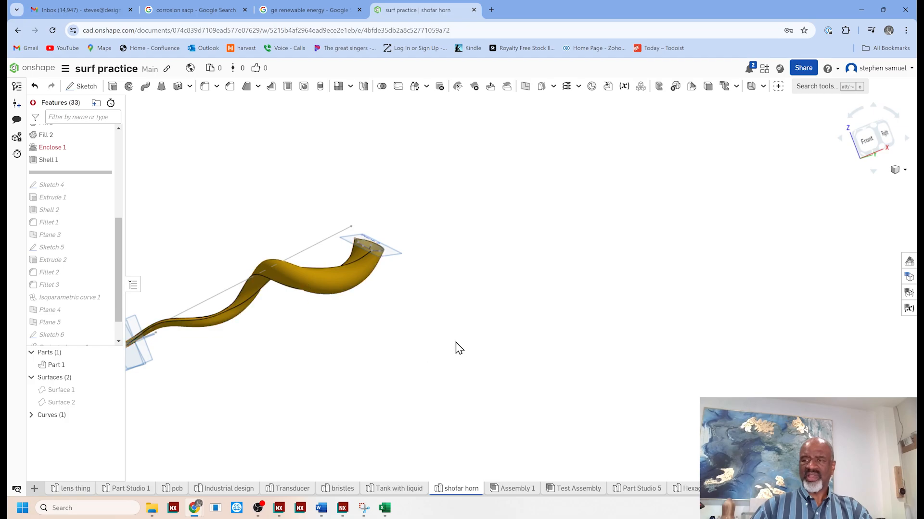
scroll(456, 342, "down", 3)
scroll(212, 360, "up", 10)
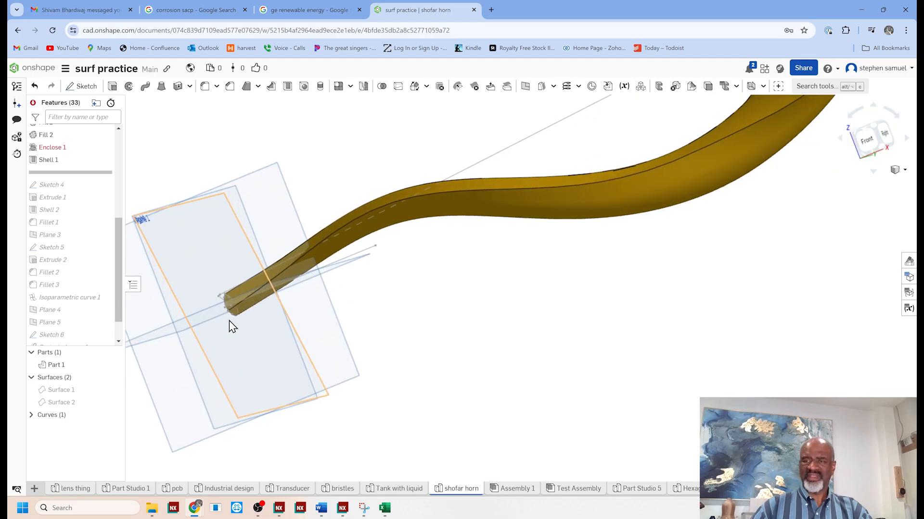
scroll(226, 342, "down", 8)
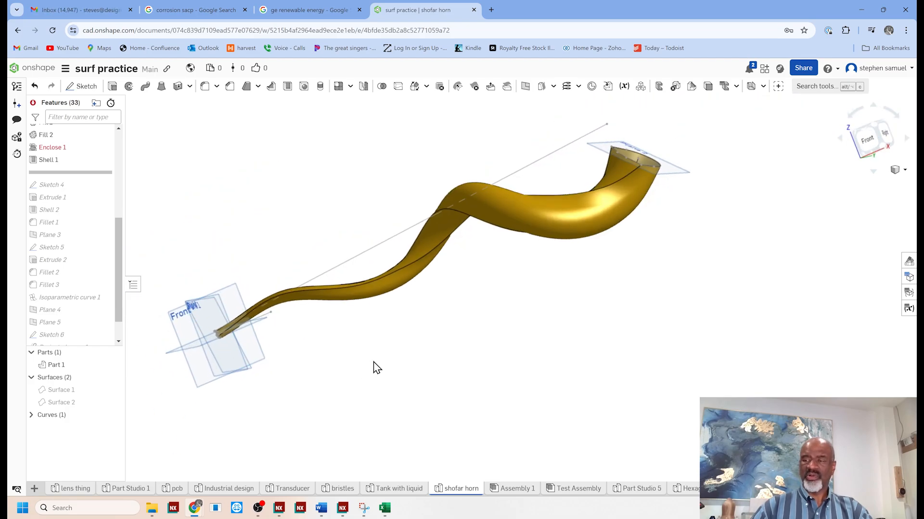
right_click_drag(375, 367, 401, 359)
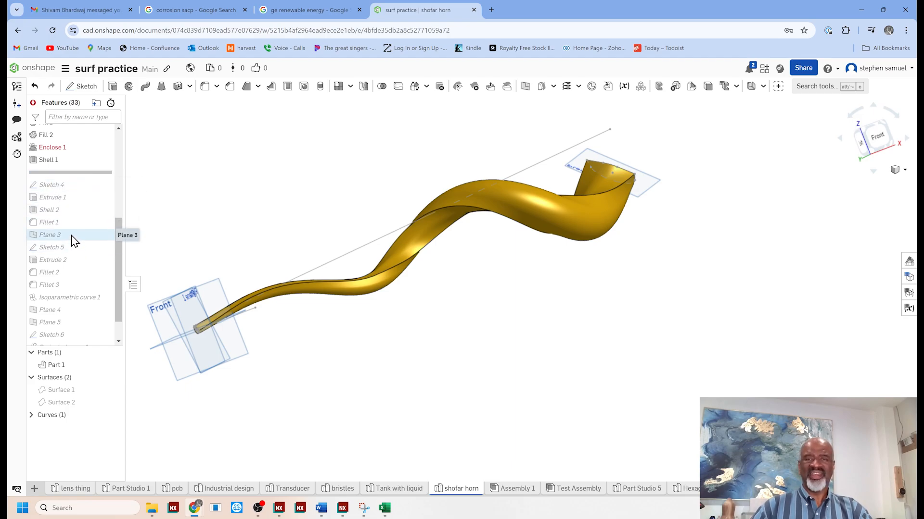
Step: Roll the history forward past Fillet 3 and show the mouthpiece at the horn's narrow end up close
left_click_drag(75, 174, 72, 291)
scroll(195, 336, "up", 5)
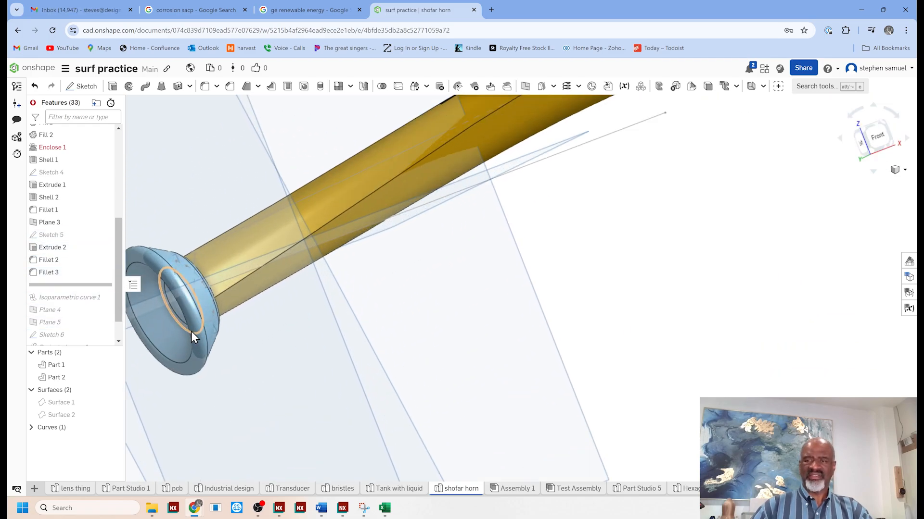
Step: Roll the history forward past Isoparametric curve 1, show all curves and examine the curve across the horn's wide section
mouse_move(206, 324)
right_mouse_down()
mouse_move(241, 316)
mouse_move(206, 340)
right_mouse_up()
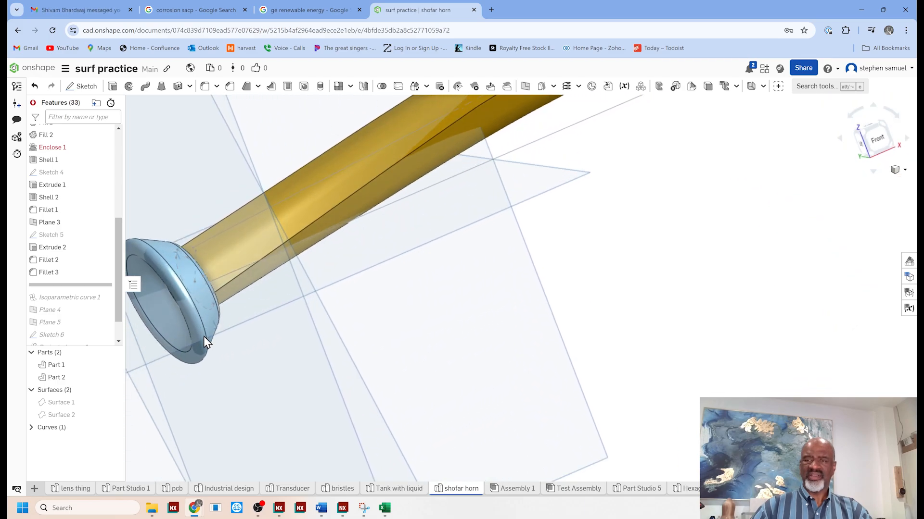
scroll(200, 354, "down", 5)
scroll(197, 342, "down", 3)
scroll(425, 382, "down", 2)
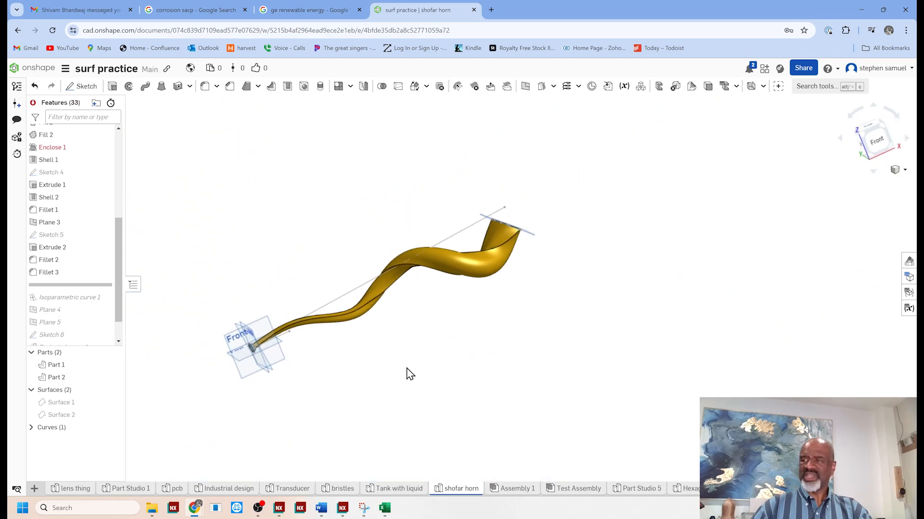
middle_click_drag(409, 373, 430, 386)
right_click_drag(430, 387, 413, 299)
scroll(552, 251, "up", 5)
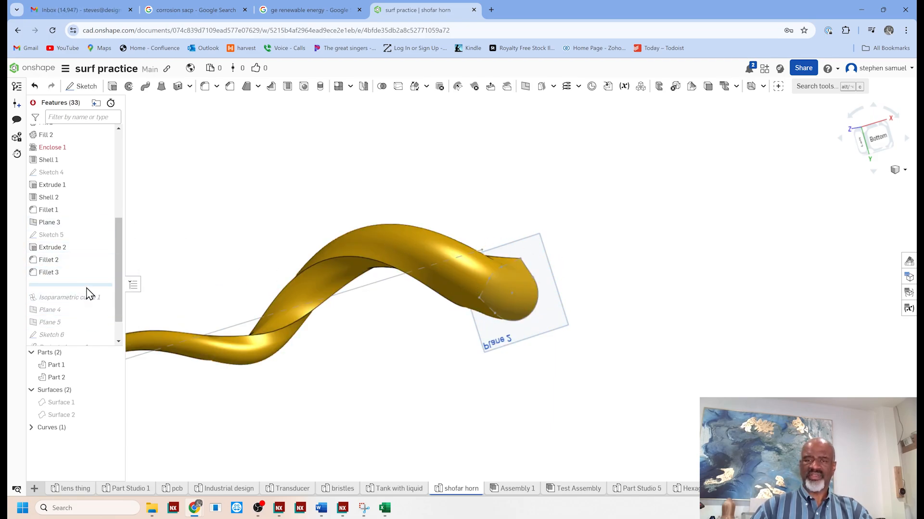
left_click_drag(88, 284, 88, 300)
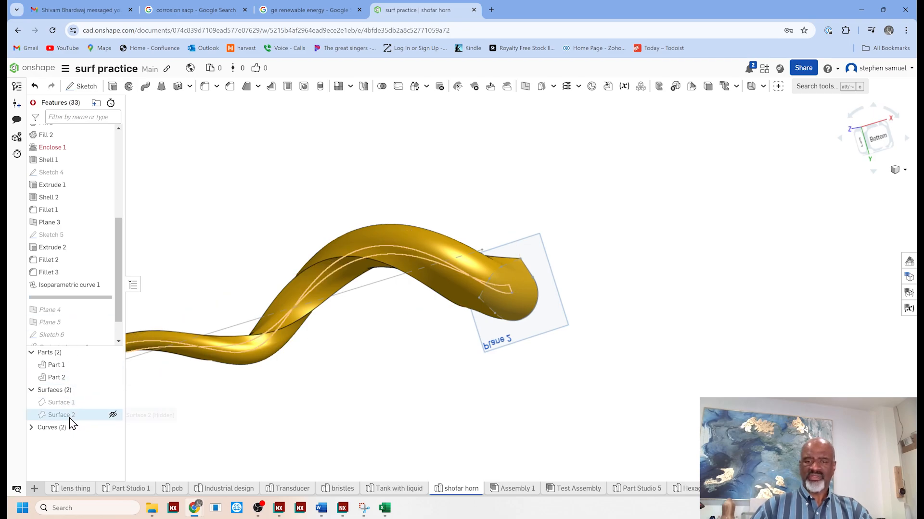
left_click(114, 428)
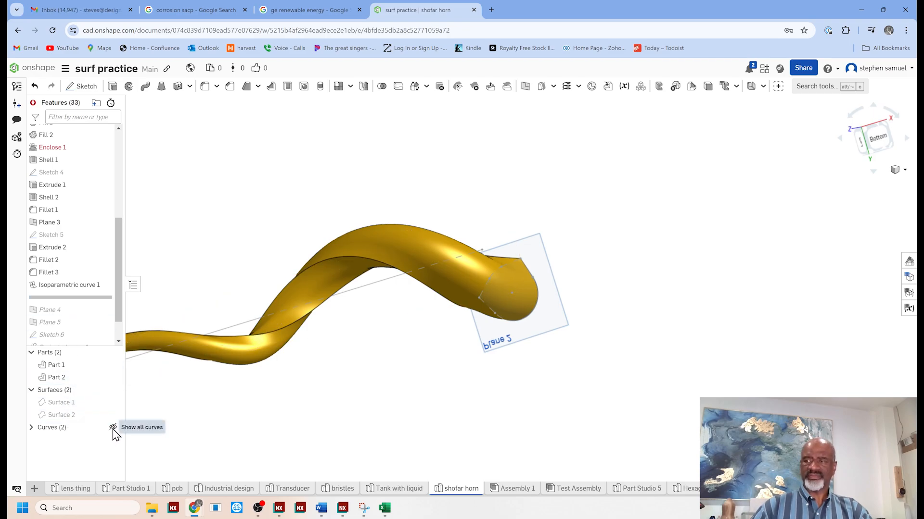
scroll(409, 260, "up", 3)
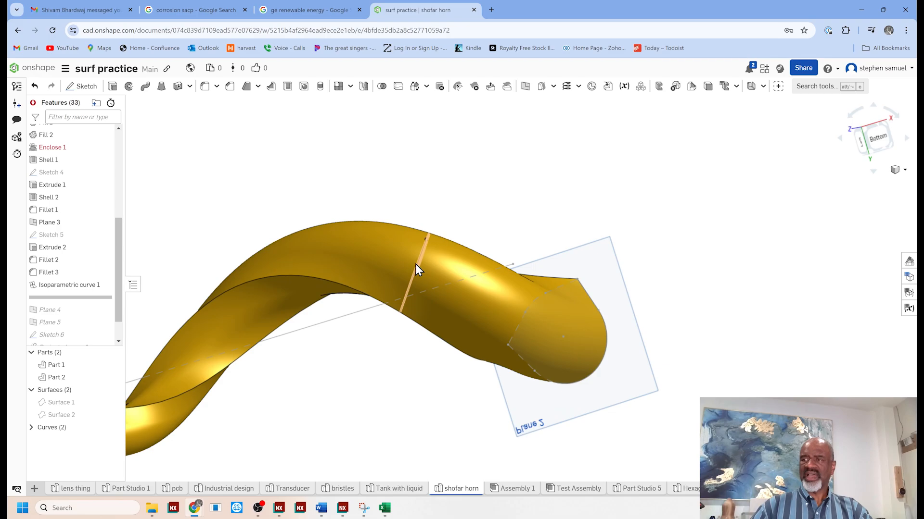
right_click_drag(383, 212, 431, 204)
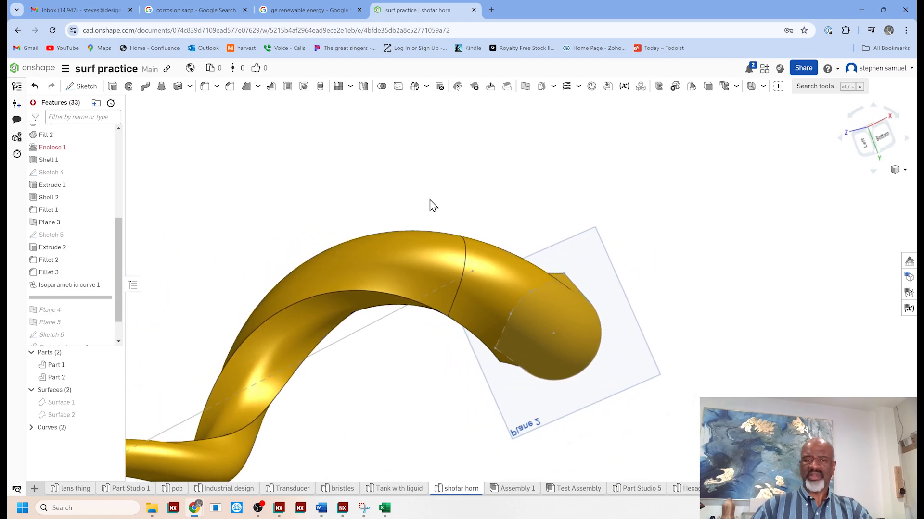
Step: Roll the history forward past Plane 4 and Plane 5 and show how they sit relative to the horn's isoparametric curve
mouse_move(67, 299)
left_mouse_down()
mouse_move(68, 331)
mouse_move(68, 319)
left_mouse_up()
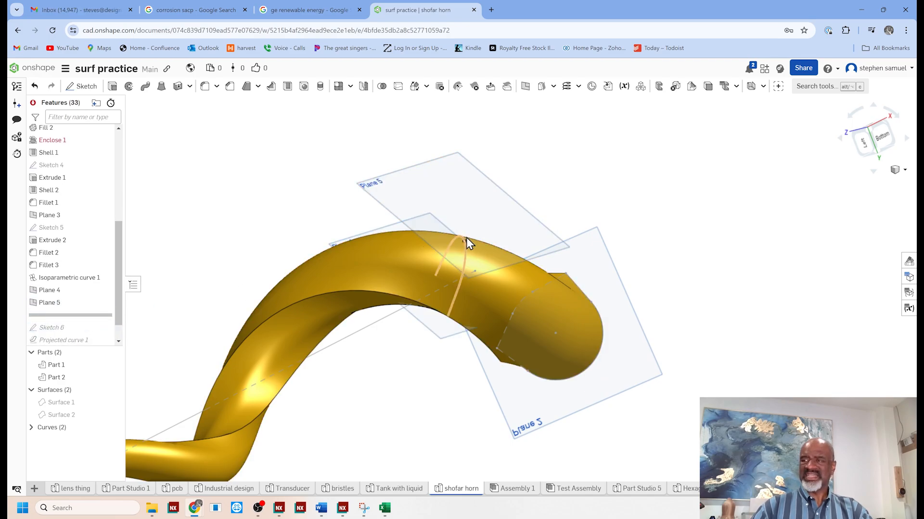
scroll(466, 238, "up", 5)
scroll(437, 261, "down", 6)
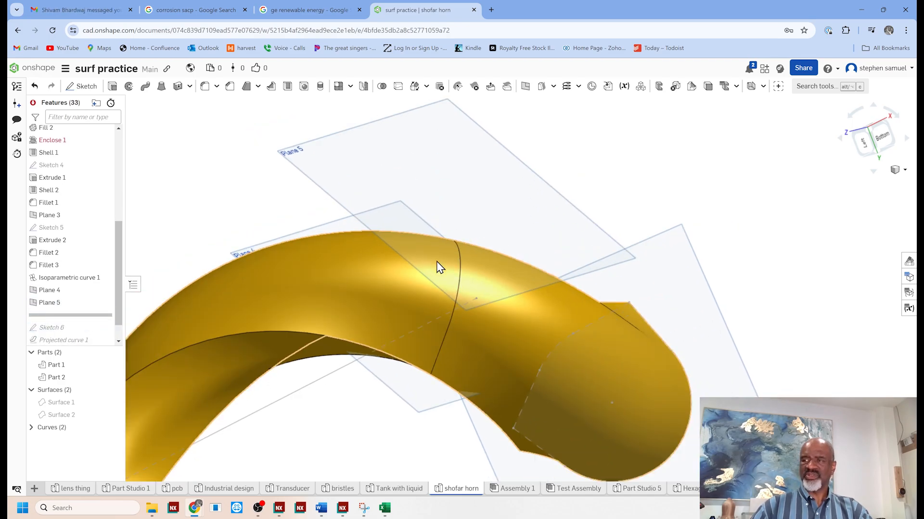
right_click_drag(308, 238, 250, 262)
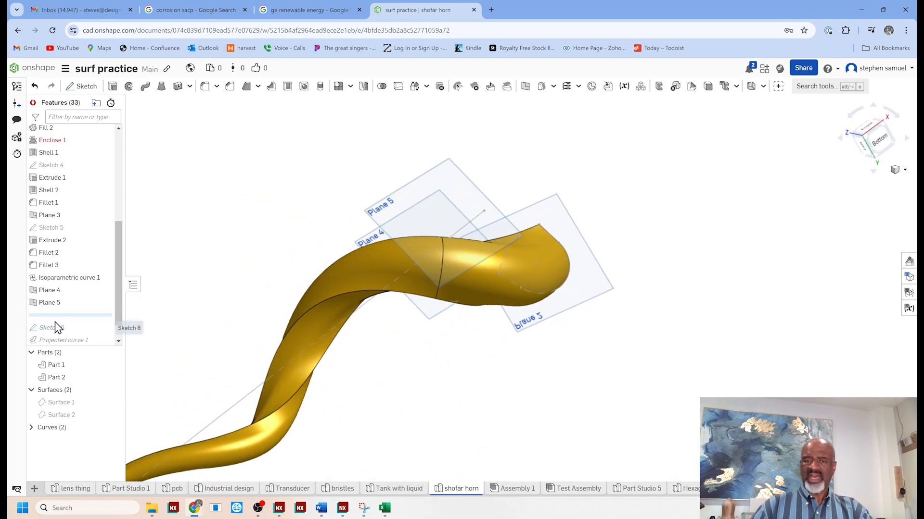
Step: Roll the history forward past Sketch 6 and show its "Peace on Earth" text against the horn's wide section
scroll(65, 325, "down", 1)
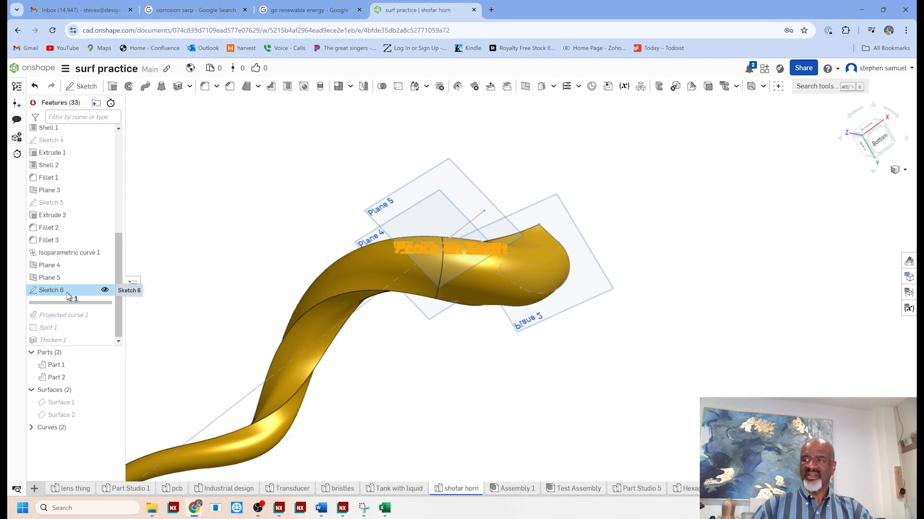
scroll(384, 228, "up", 5)
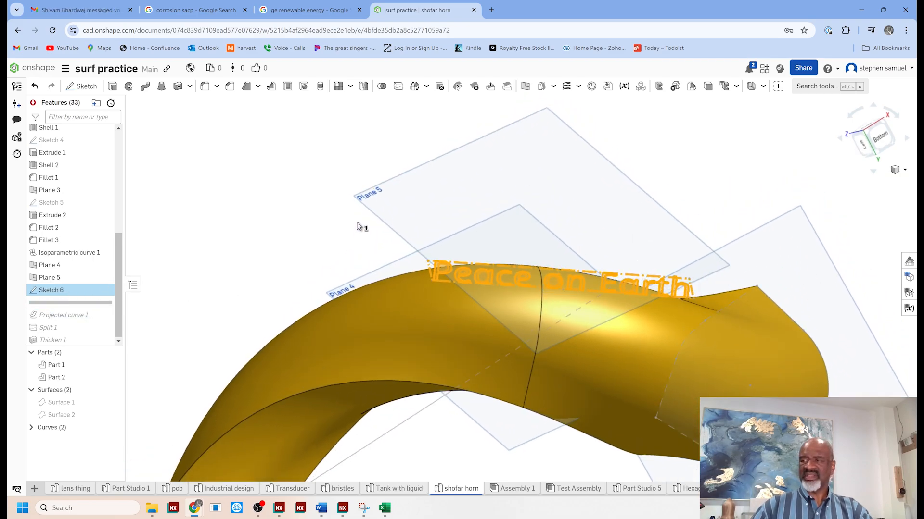
mouse_move(359, 226)
right_mouse_down()
mouse_move(371, 196)
mouse_move(361, 216)
mouse_move(365, 241)
right_mouse_up()
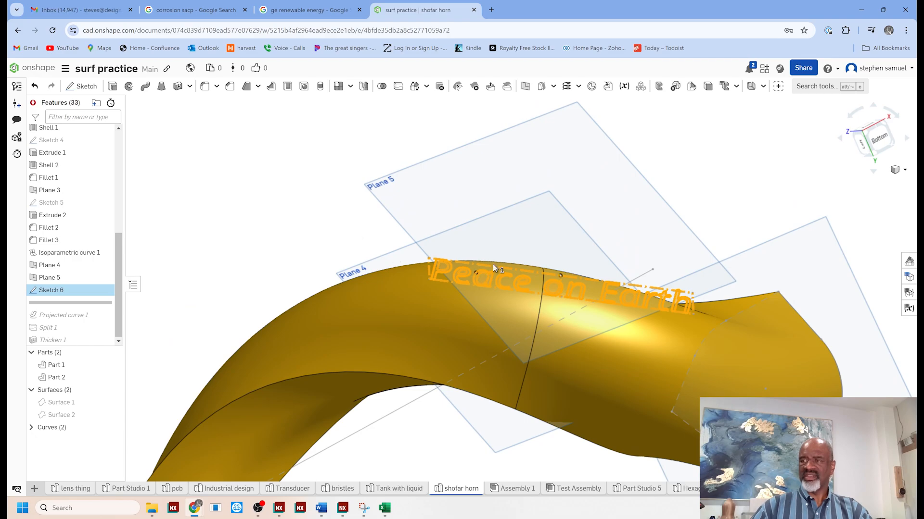
right_click_drag(331, 213, 320, 250)
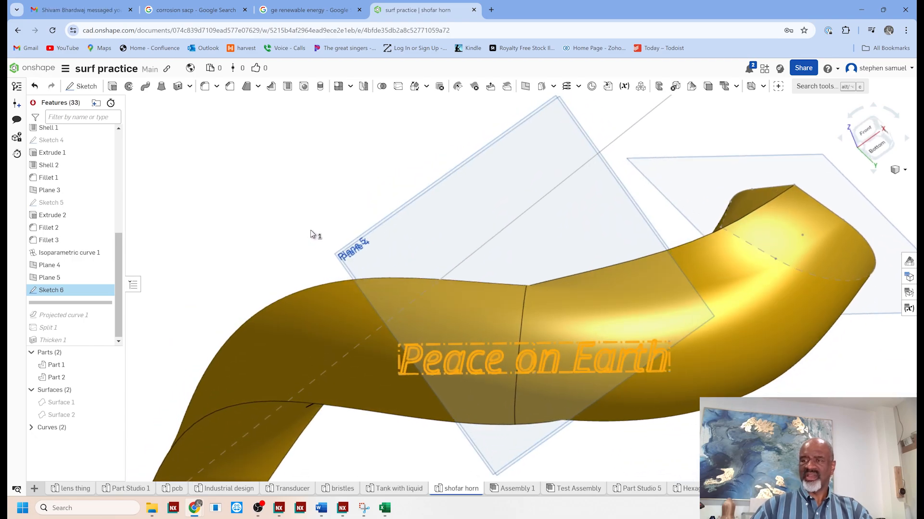
left_click(295, 210)
right_click_drag(247, 219, 253, 190)
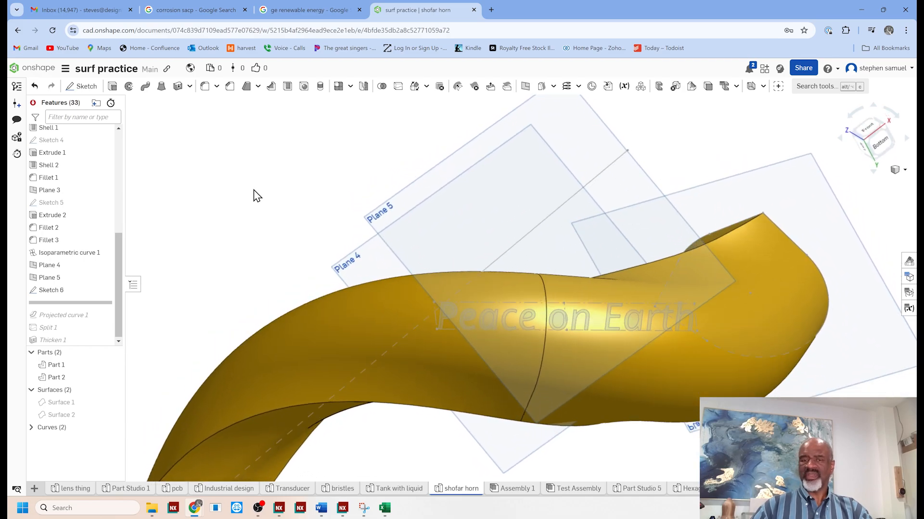
Step: Roll the history forward past Projected curve 1 and show all curves to display the text outlines on the horn's surface
left_click_drag(85, 304, 88, 321)
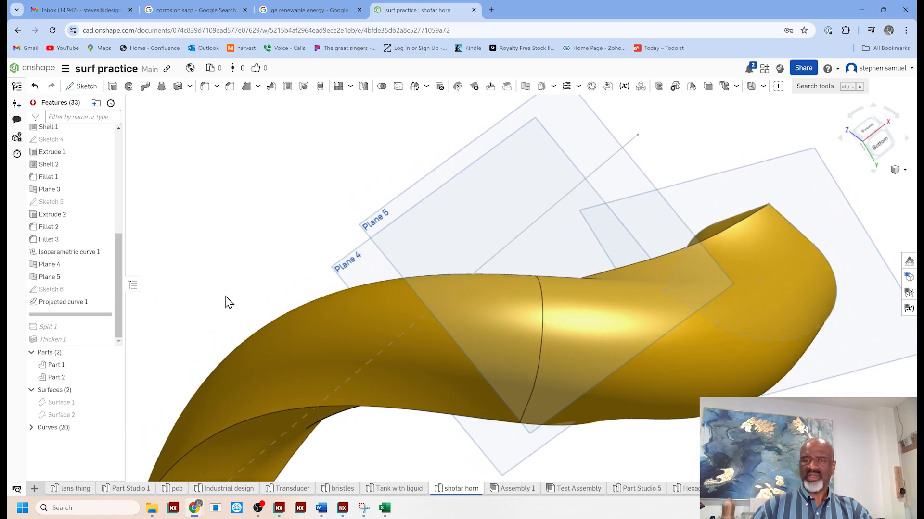
right_click_drag(226, 303, 251, 279)
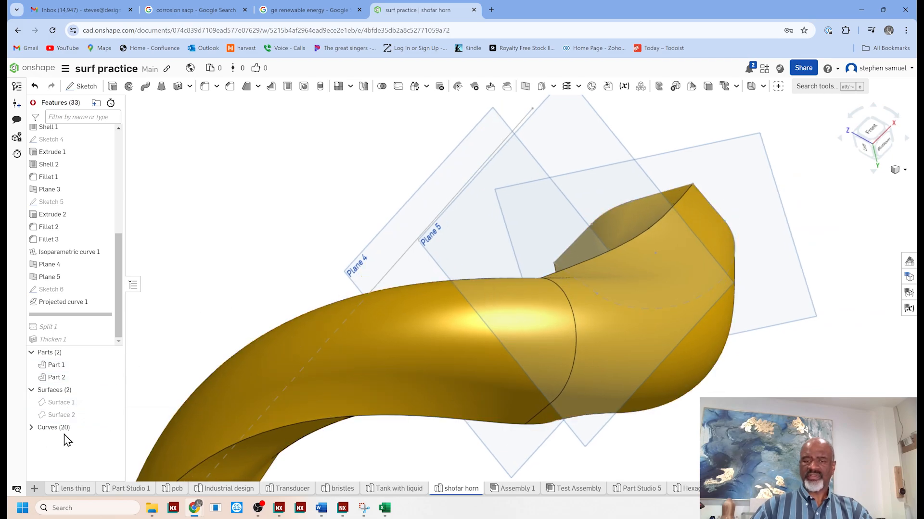
left_click(113, 427)
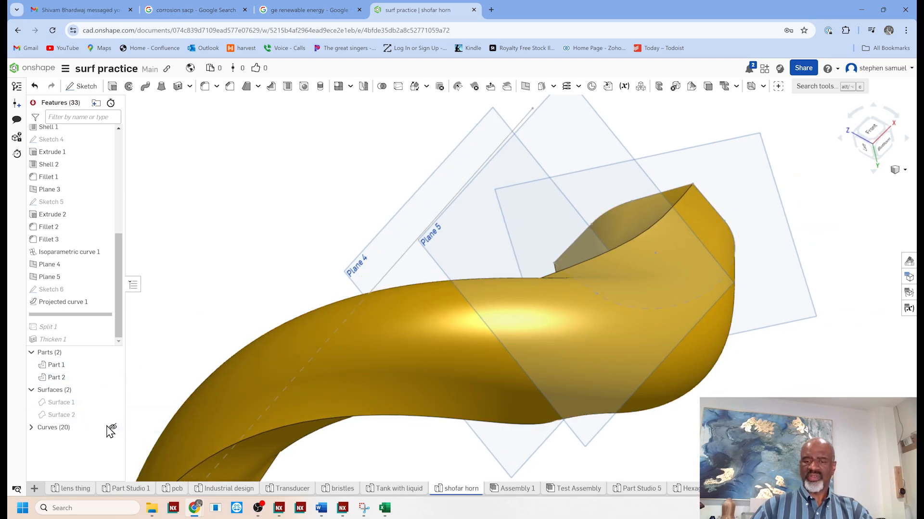
left_click(112, 427)
scroll(237, 260, "down", 3)
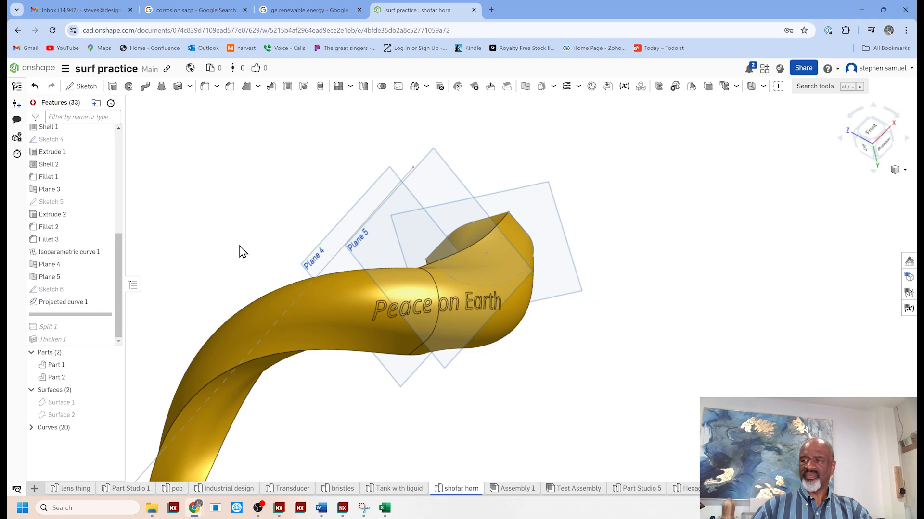
right_click_drag(241, 252, 243, 230)
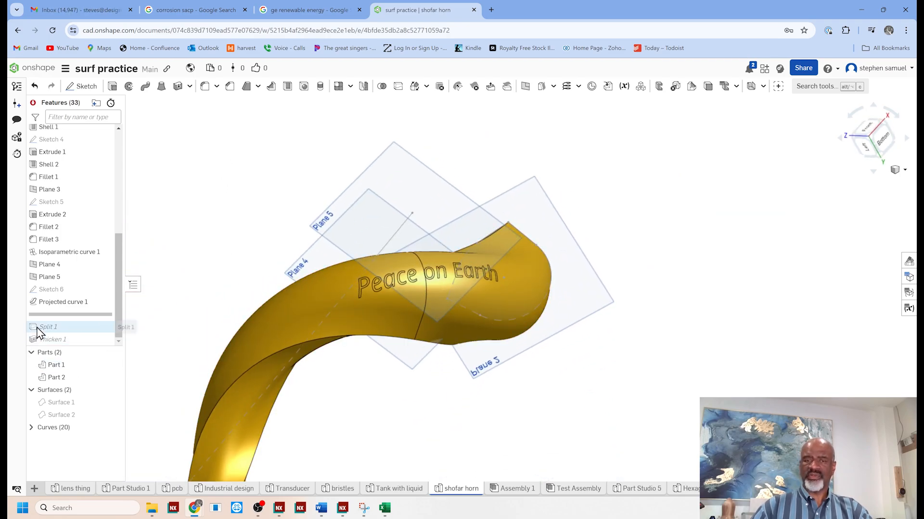
Step: Roll the history forward past Split 1, examine the lettering up close and point out the Split command without creating another split
left_click(98, 335)
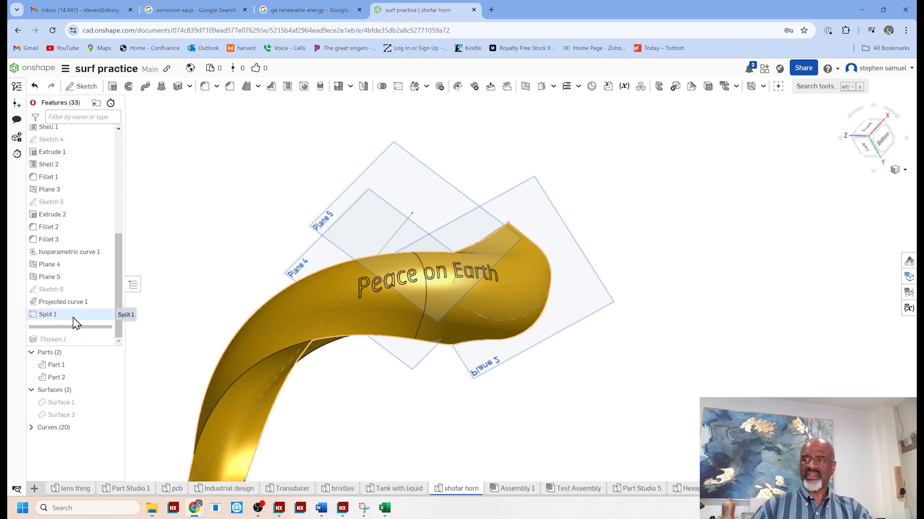
scroll(371, 308, "up", 5)
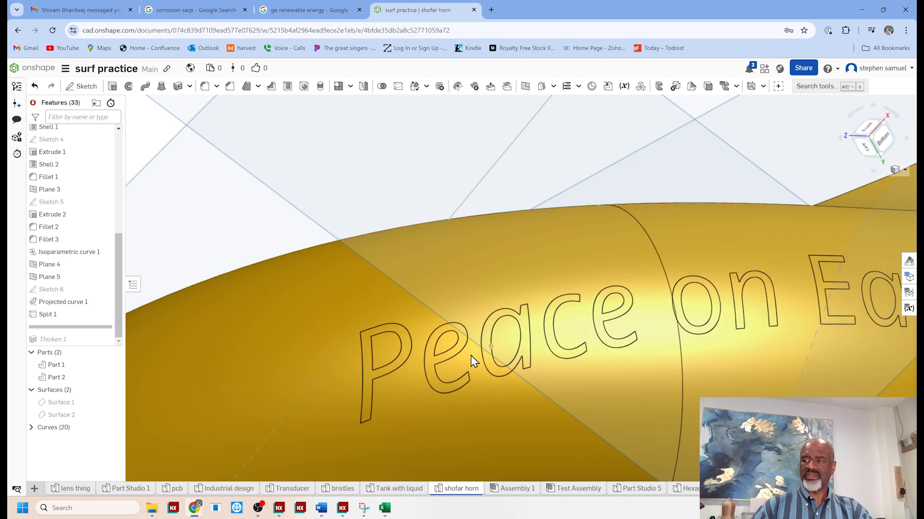
scroll(387, 325, "down", 5)
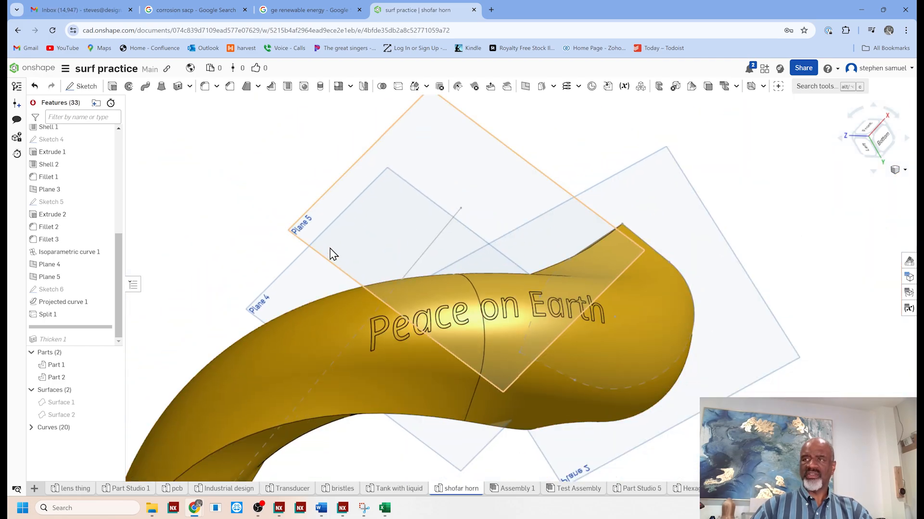
left_click(398, 87)
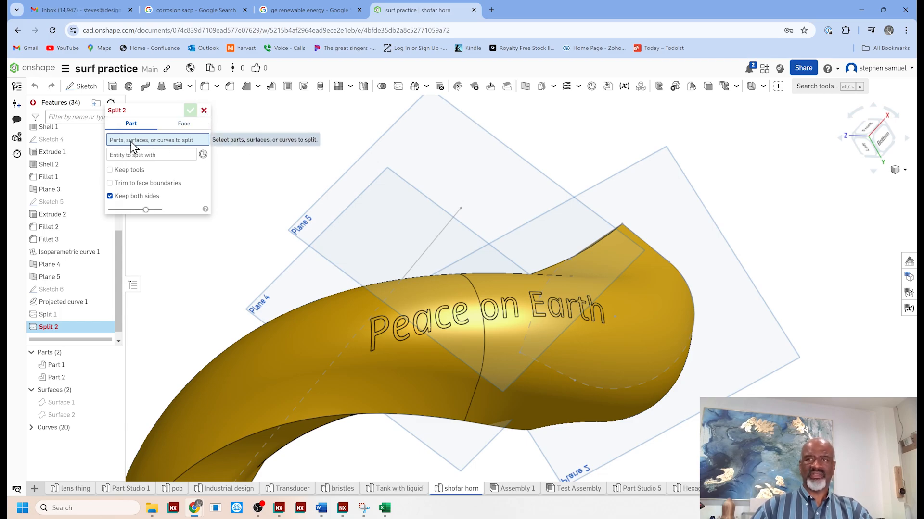
left_click(204, 111)
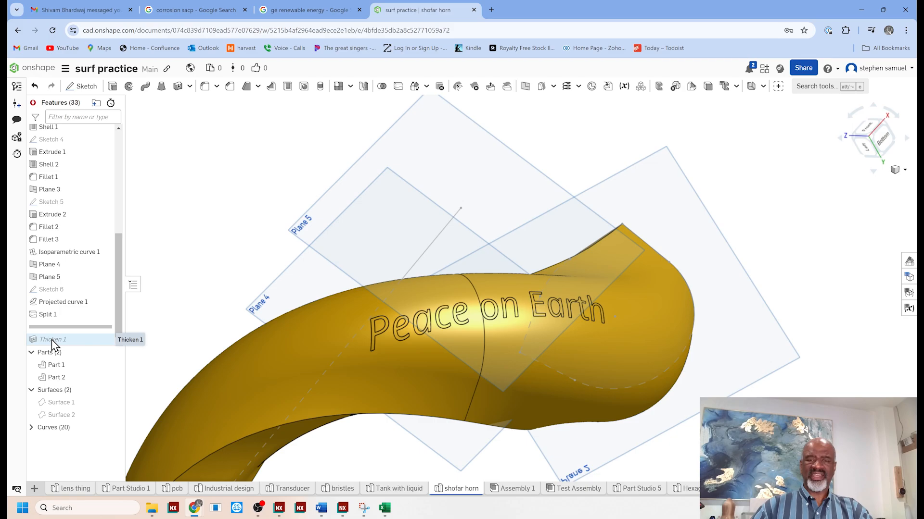
Step: Roll the history forward past Thicken 1 and show the thickened "Peace on Earth" lettering on the whole horn
left_click_drag(64, 329, 72, 342)
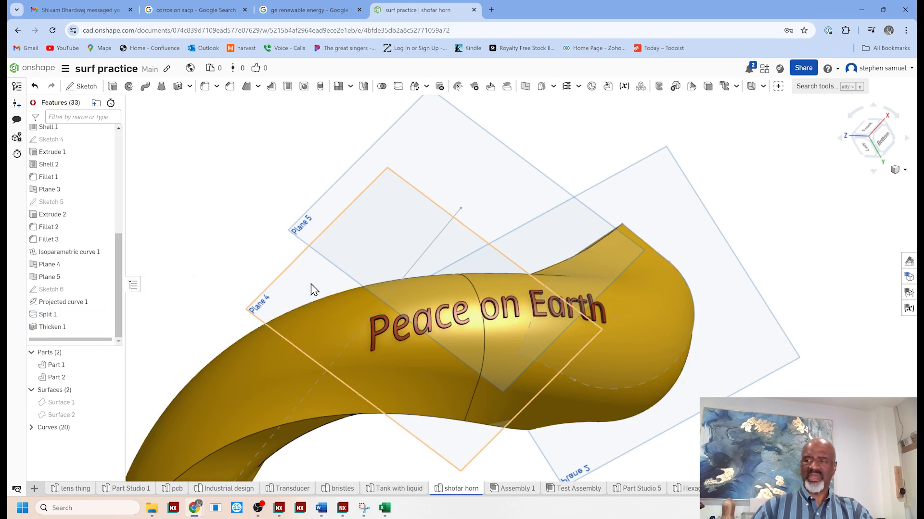
right_click_drag(260, 266, 232, 272)
middle_click_drag(244, 234, 479, 153)
scroll(443, 183, "down", 3)
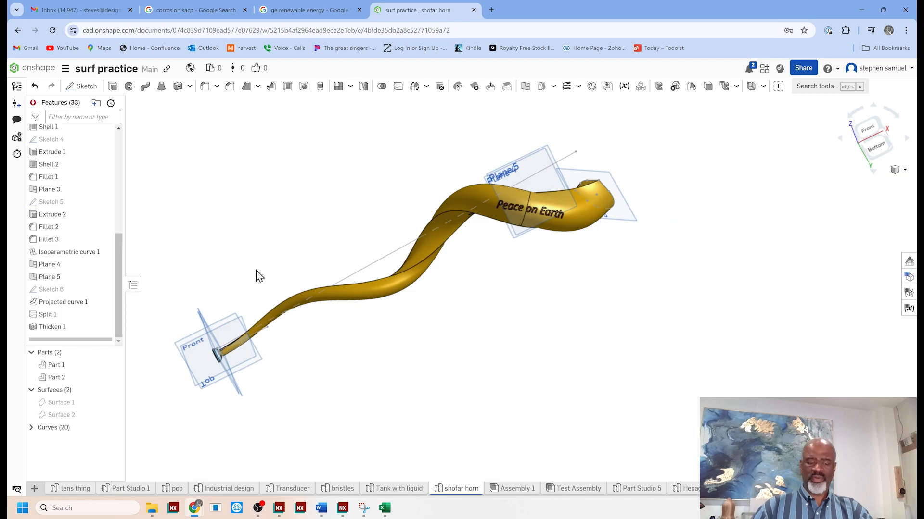
Step: Hide all the planes and examine the finished horn from several angles
key("p")
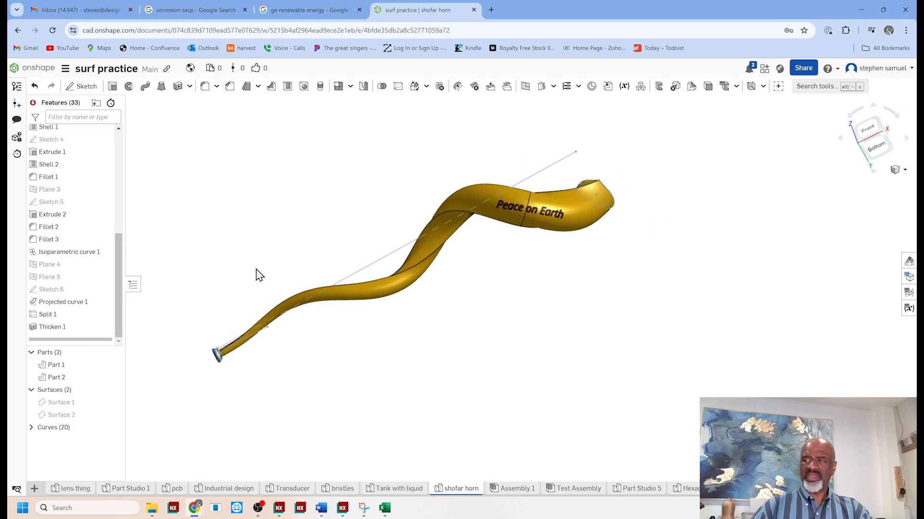
right_click_drag(356, 252, 336, 196)
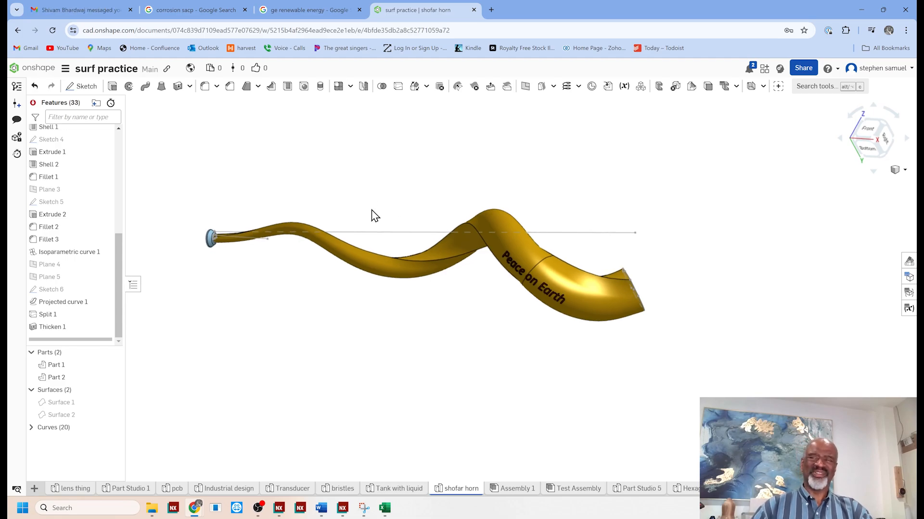
right_click_drag(387, 206, 414, 174)
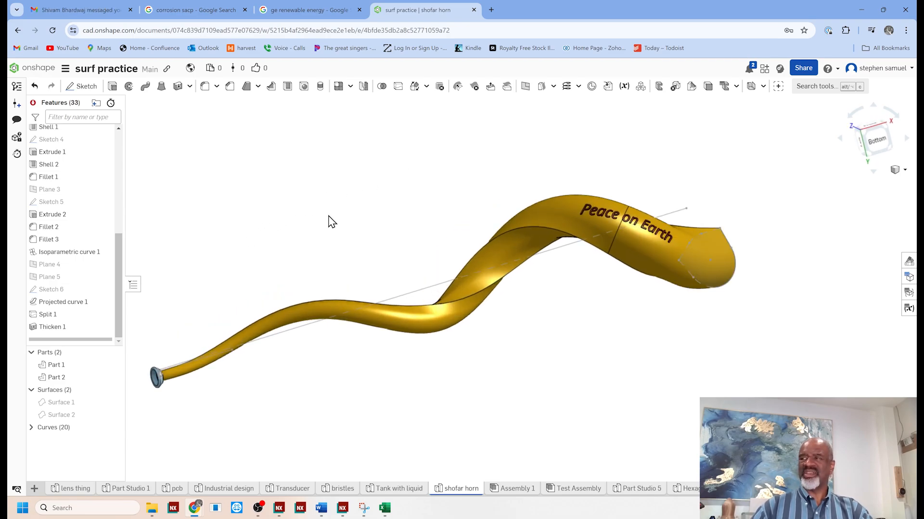
scroll(377, 202, "up", 2)
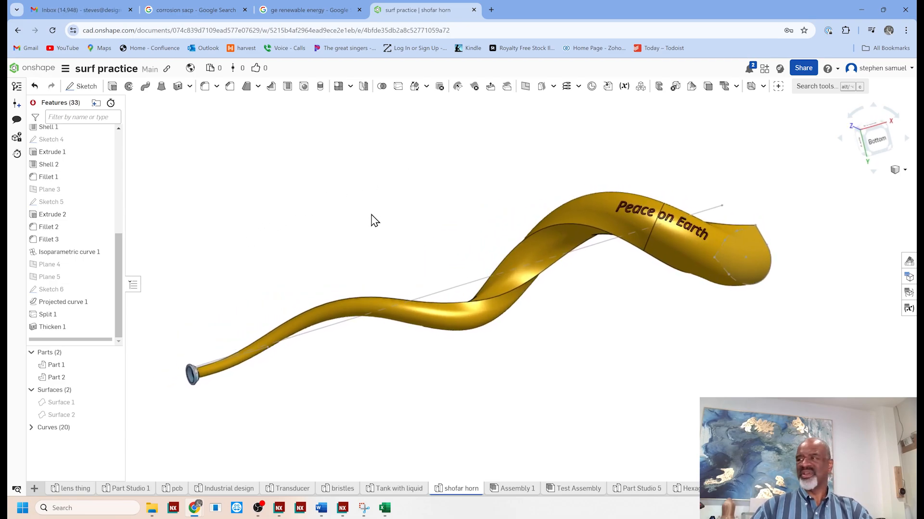
right_click_drag(373, 220, 351, 181)
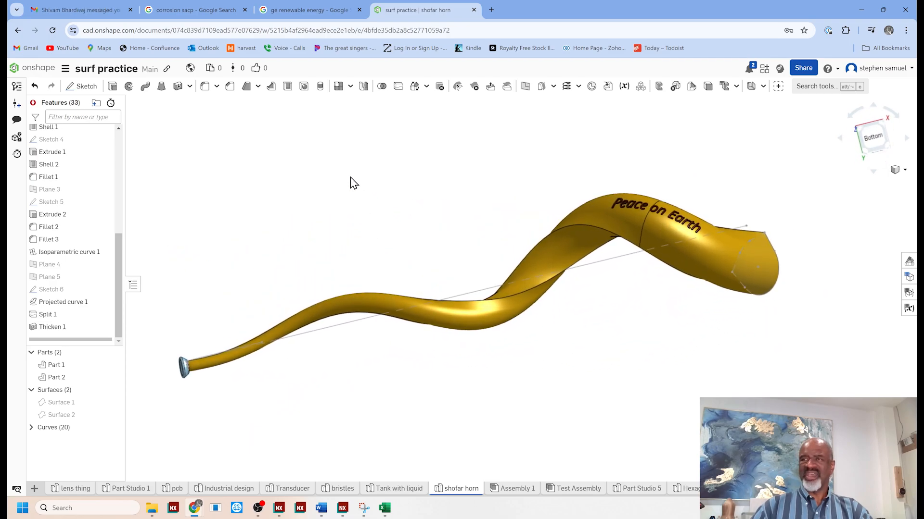